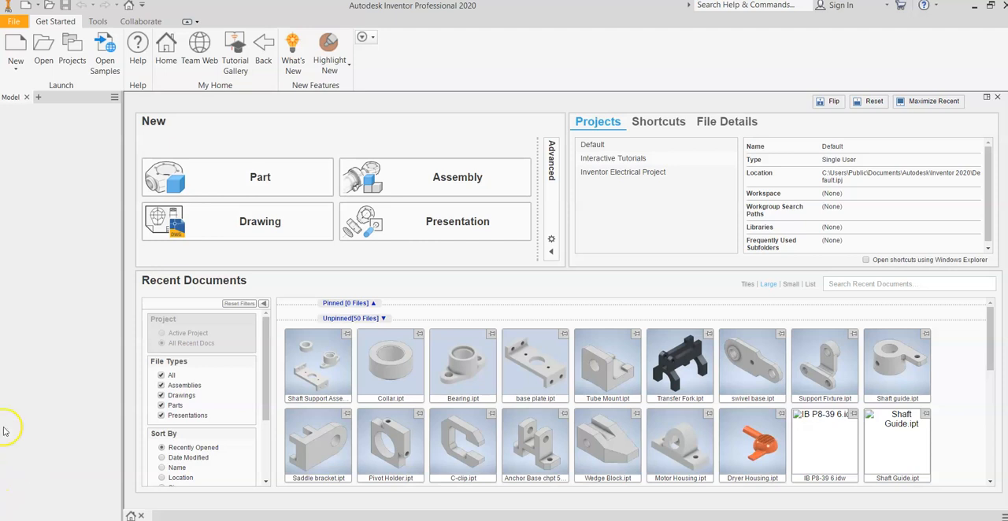
pyautogui.moveTo(341, 358)
pyautogui.click(13, 68)
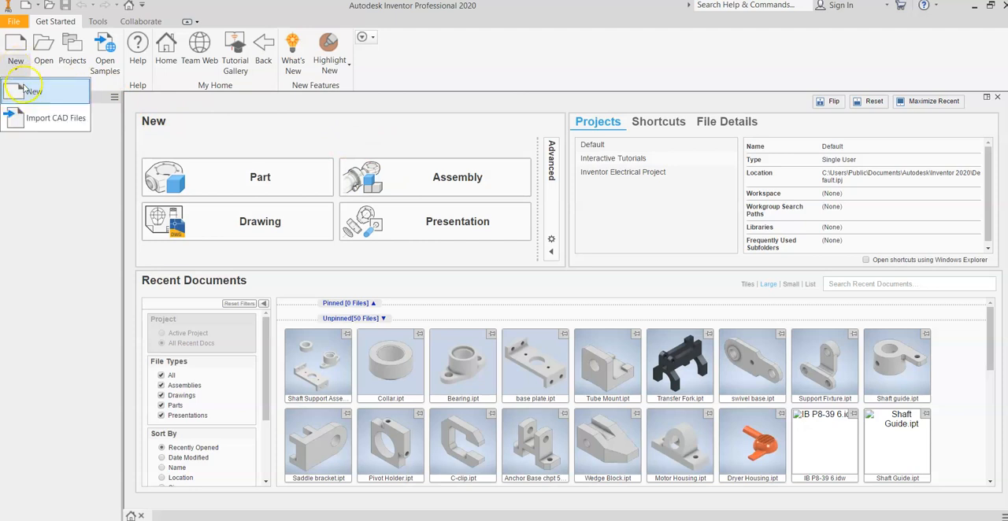
pyautogui.click(32, 91)
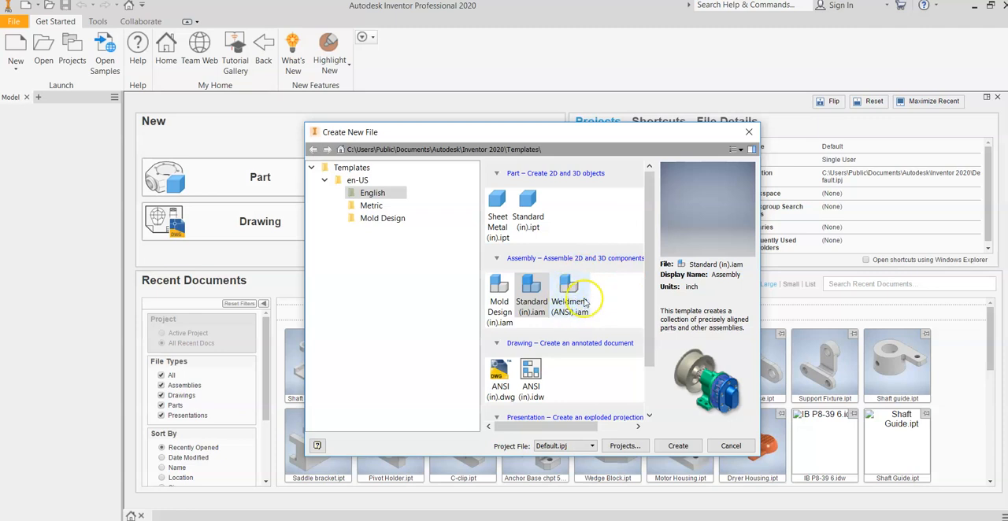
pyautogui.click(529, 299)
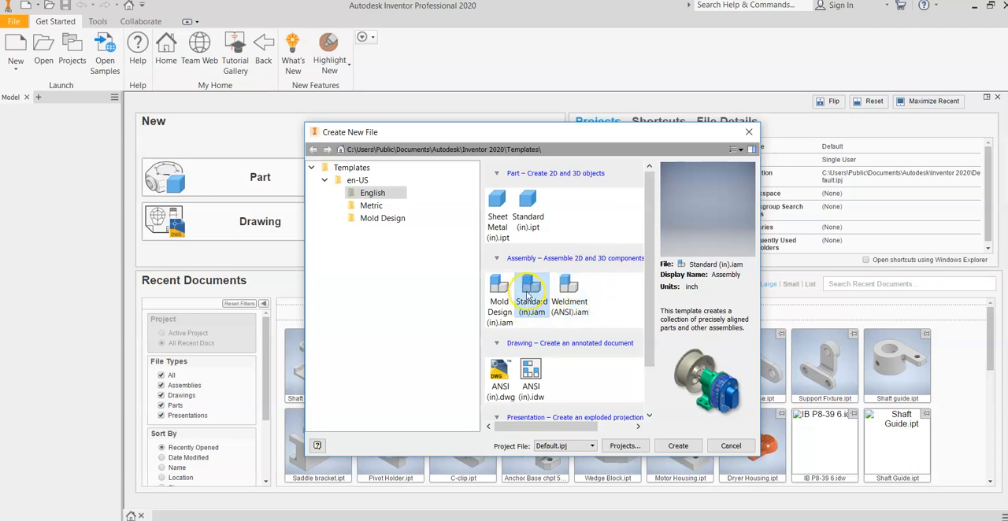
pyautogui.click(749, 131)
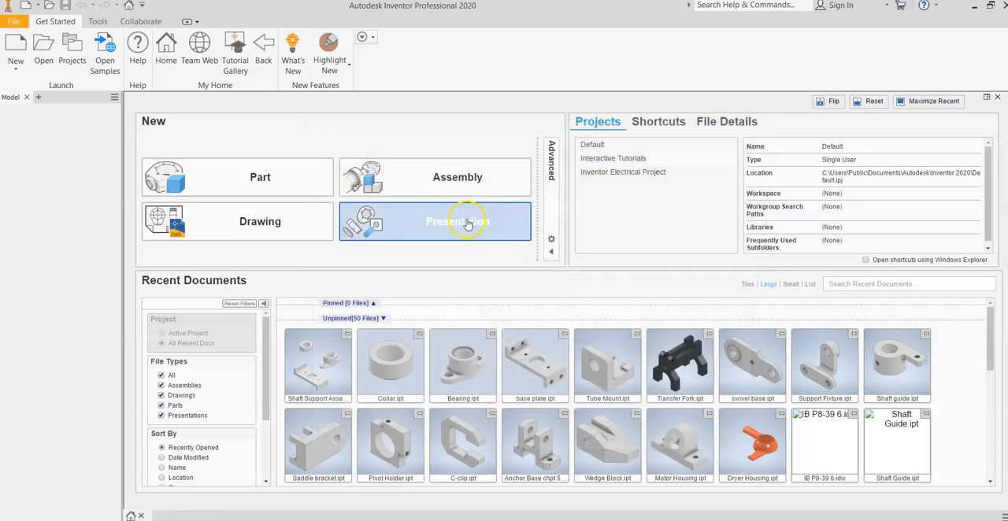
# Step: Create a new assembly file from the default assembly template
pyautogui.click(483, 182)
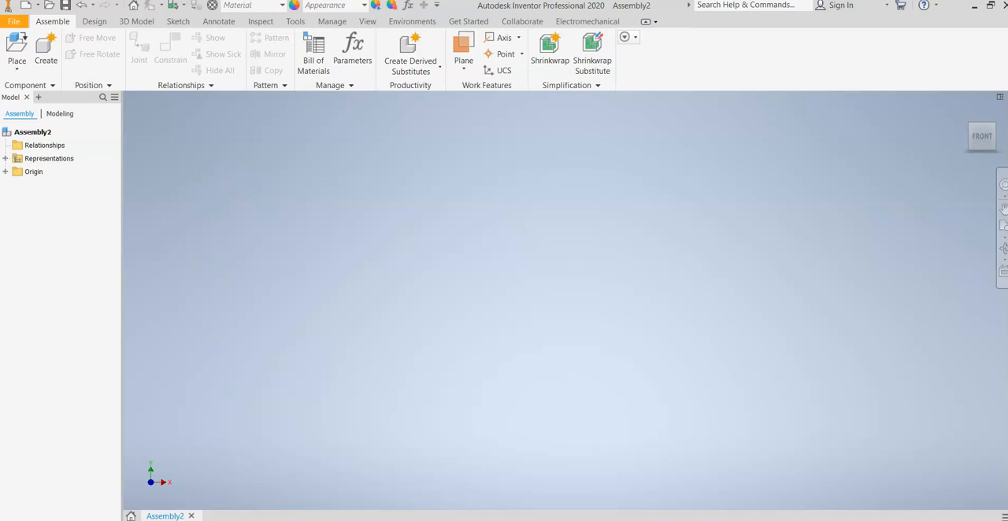
# Step: Switch to File Explorer and check the part files in the Shaft Support Assembly folder under Chapter 14
pyautogui.click(341, 515)
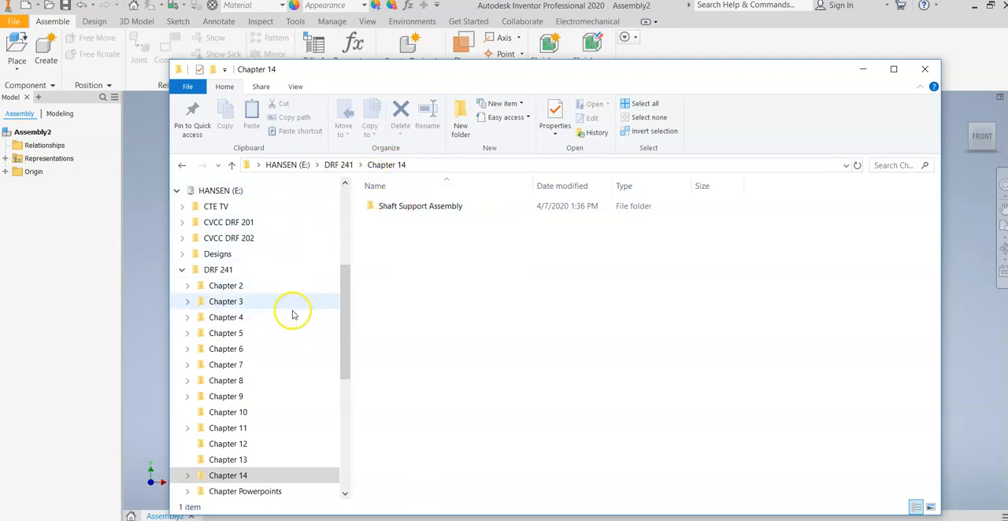
pyautogui.click(406, 212)
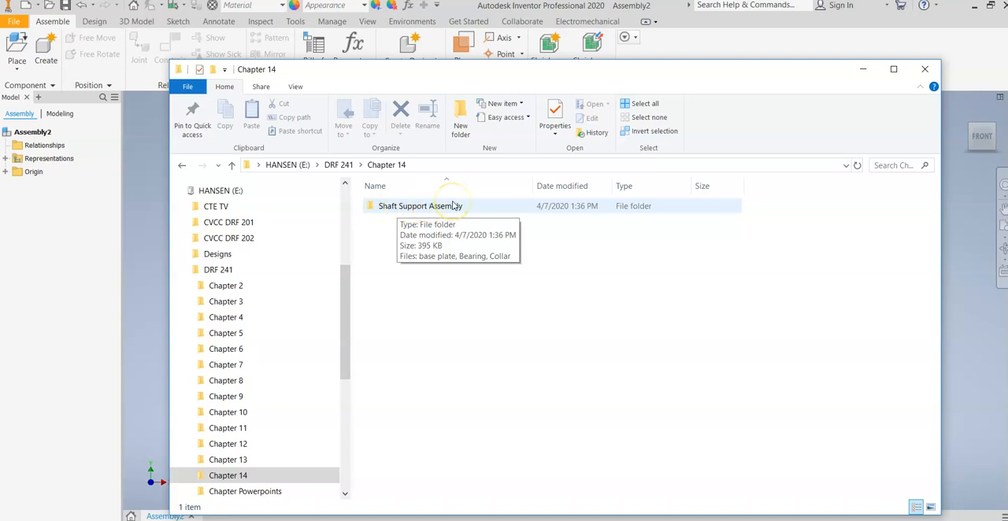
pyautogui.doubleClick(394, 209)
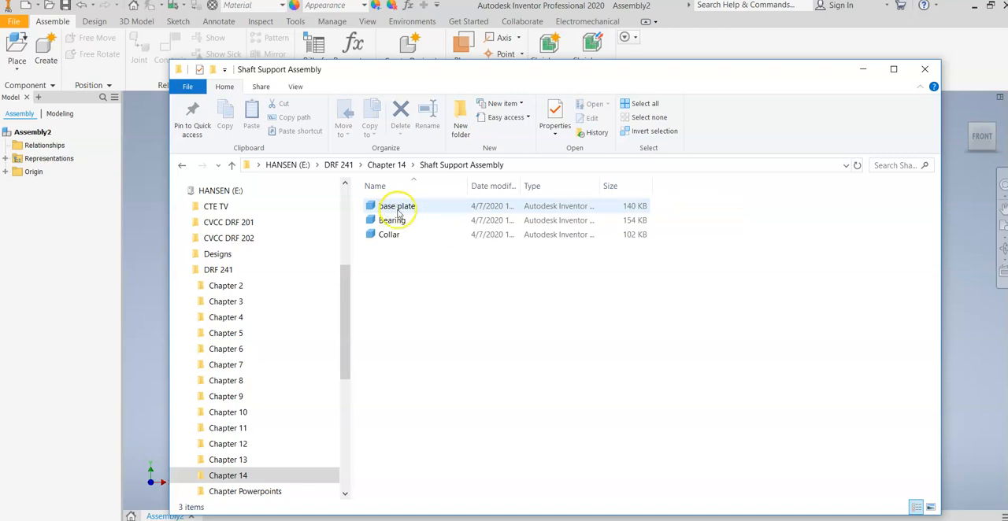
pyautogui.click(393, 166)
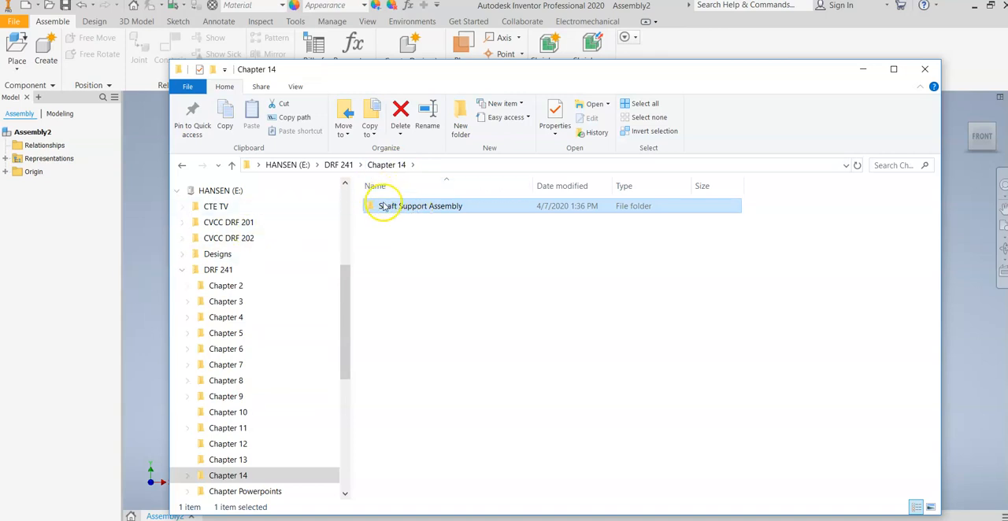
pyautogui.moveTo(381, 208)
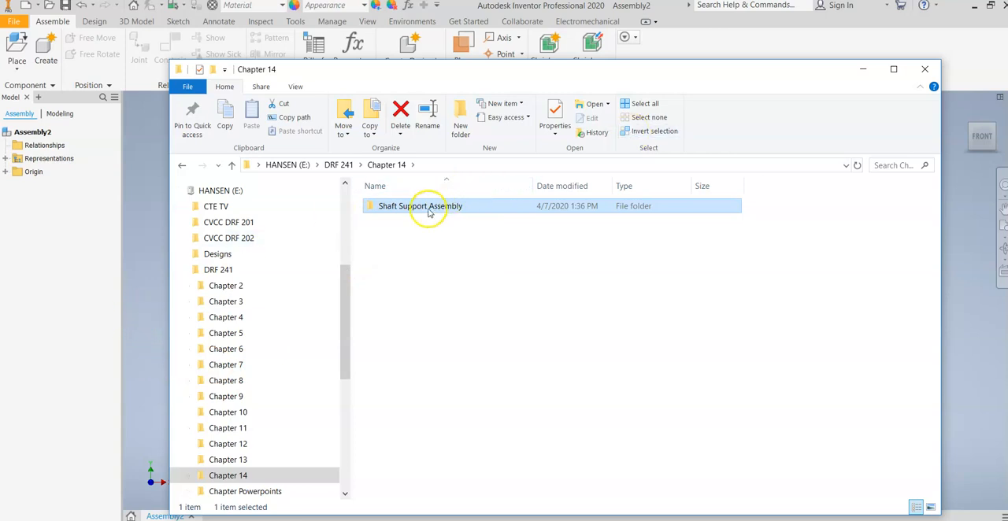
pyautogui.moveTo(429, 213)
pyautogui.click(141, 321)
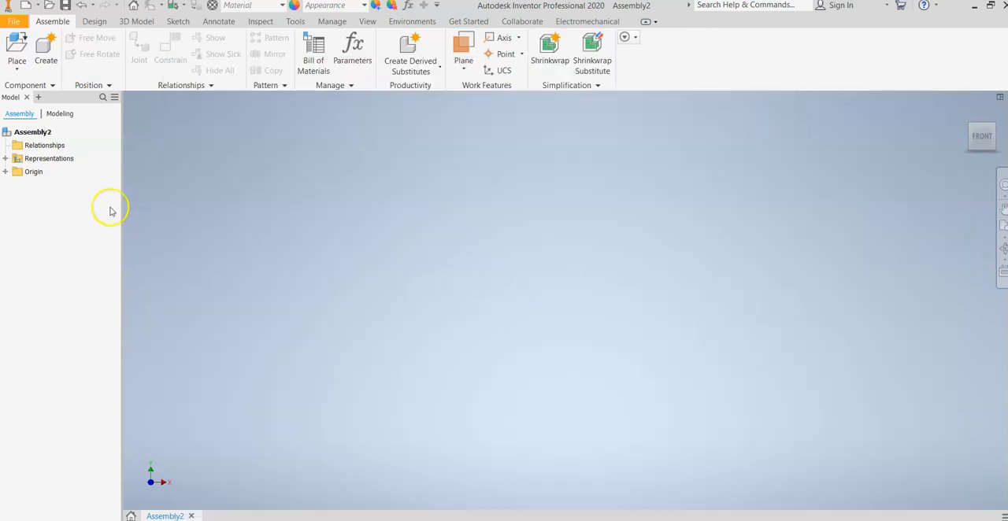
pyautogui.click(17, 48)
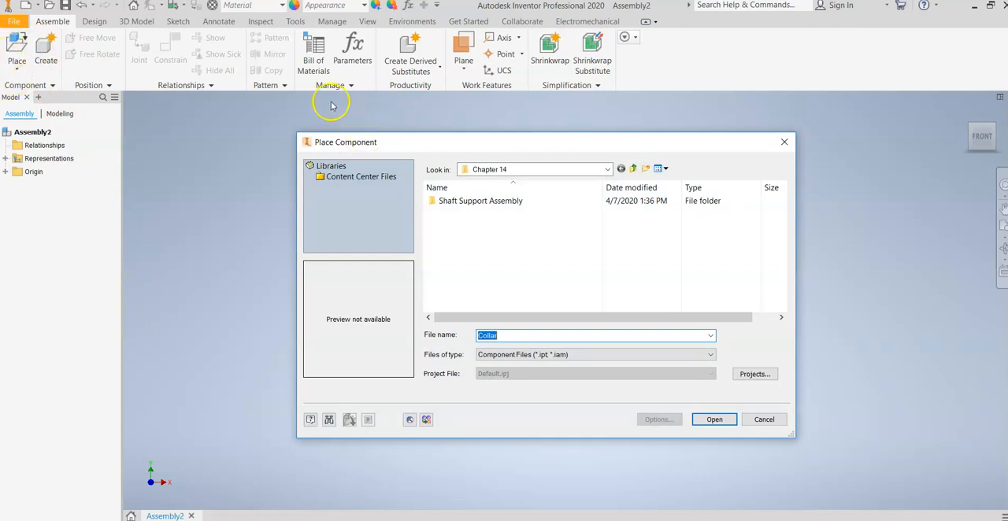
pyautogui.click(16, 68)
pyautogui.click(784, 142)
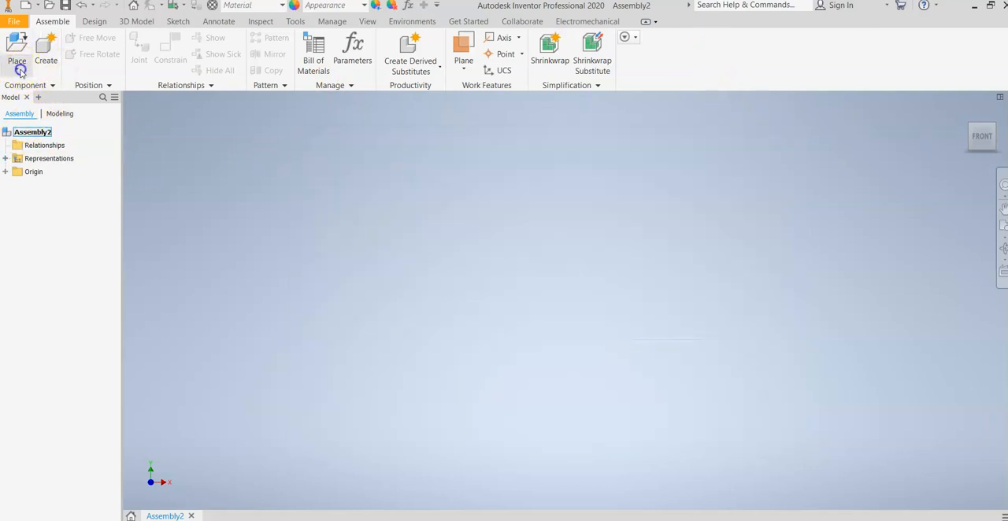
# Step: Place the base plate part from the Shaft Support Assembly folder as the assembly's first component
pyautogui.click(17, 69)
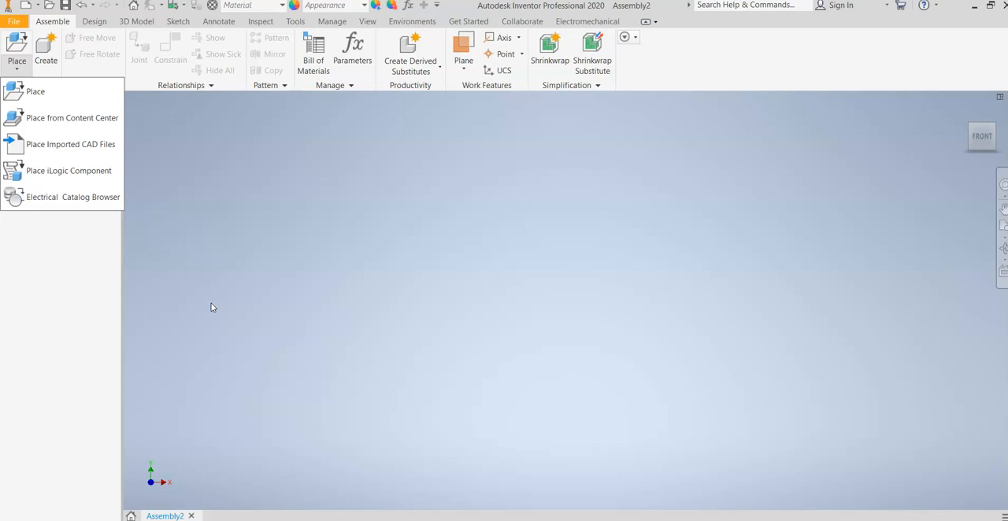
pyautogui.click(67, 94)
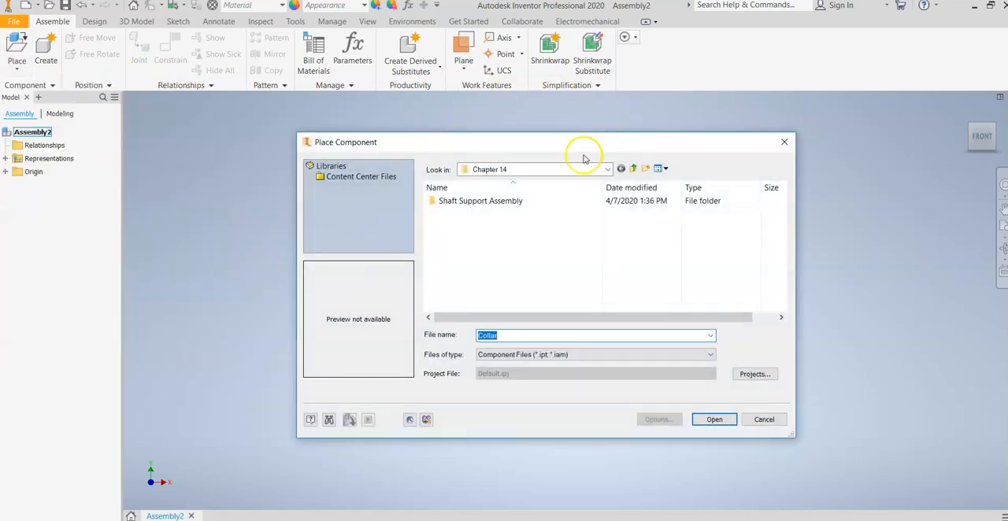
pyautogui.click(467, 203)
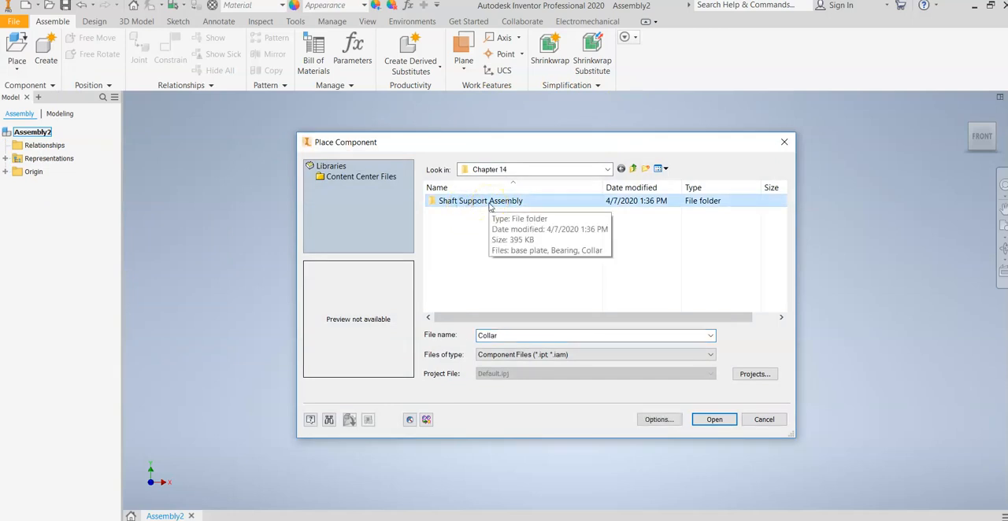
pyautogui.click(491, 203)
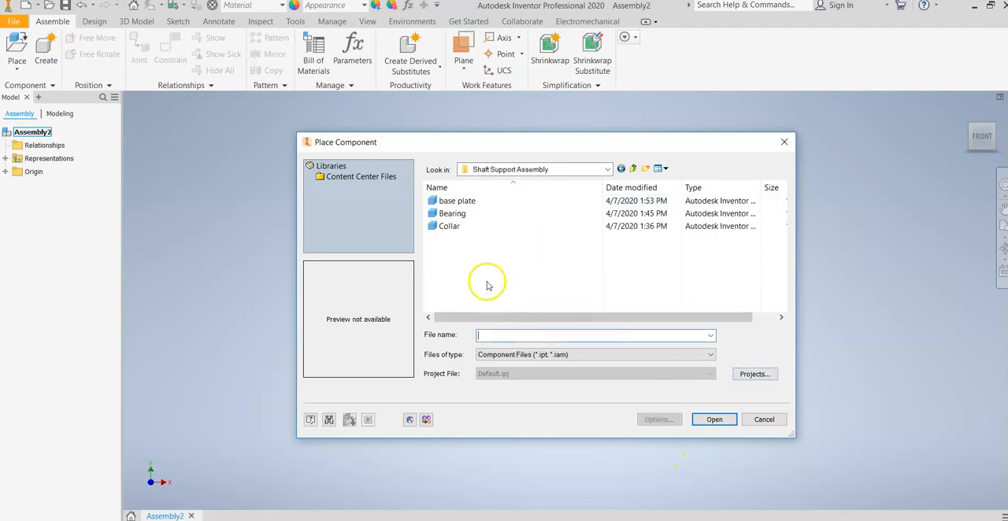
pyautogui.click(472, 202)
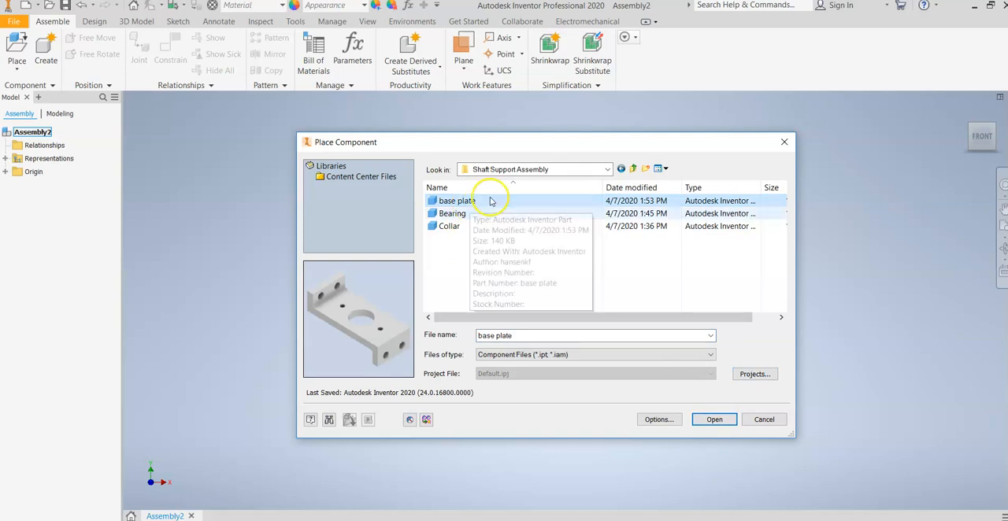
pyautogui.click(714, 420)
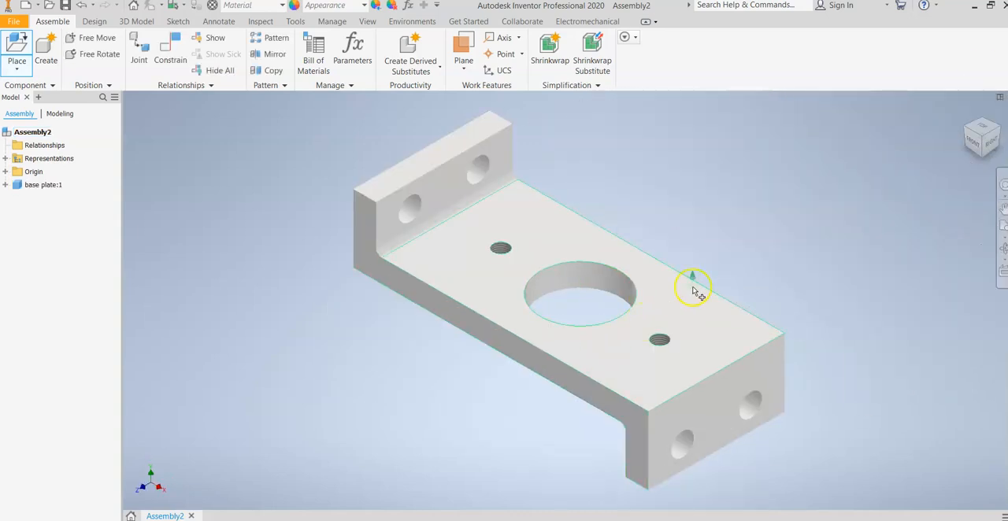
# Step: Place three extra copies of the base plate in a diagonal row behind the first one and finish placing
pyautogui.scroll(5, 685, 283)
pyautogui.moveTo(686, 275); pyautogui.dragTo(250, 484, button='middle')
pyautogui.moveTo(288, 421); pyautogui.dragTo(515, 215, button='middle')
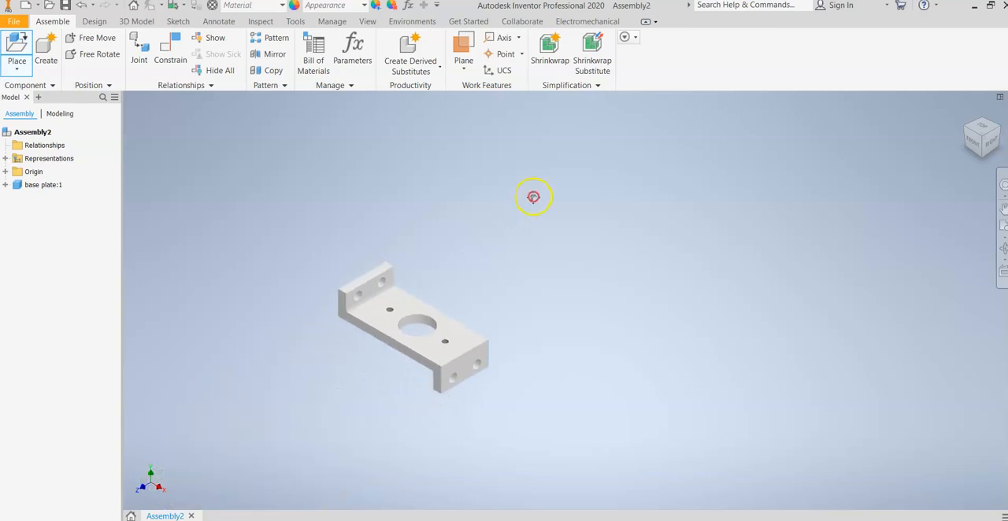
pyautogui.click(488, 263)
pyautogui.click(568, 206)
pyautogui.click(655, 168)
pyautogui.rightClick(635, 285)
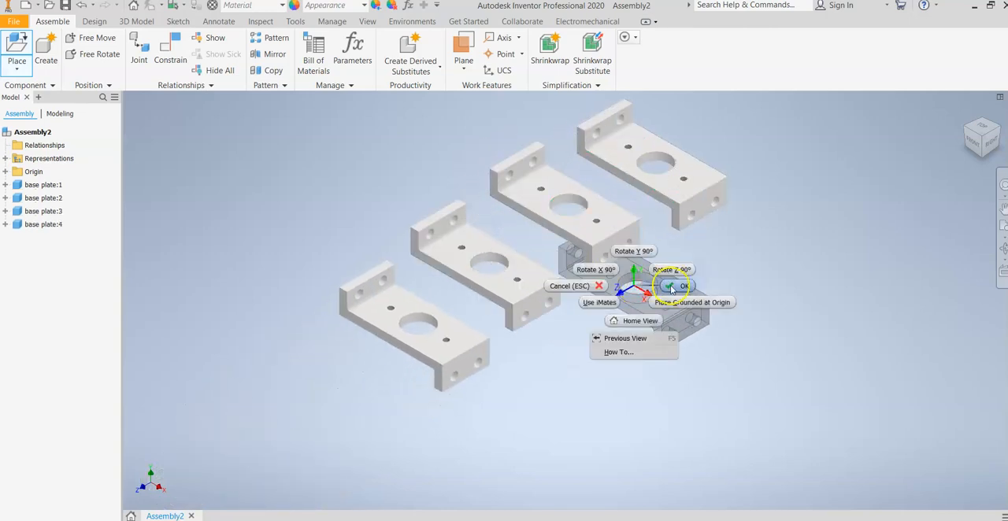
pyautogui.click(672, 288)
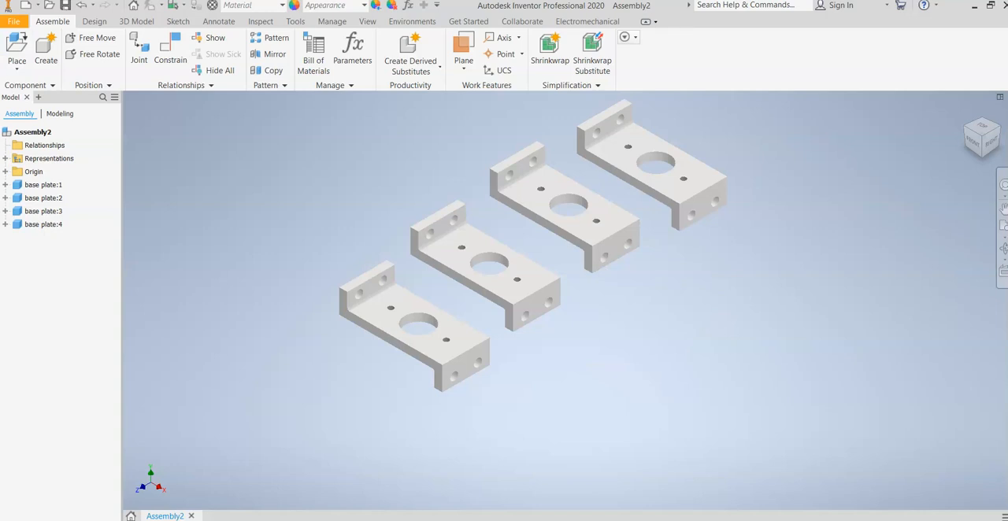
# Step: Delete the three extra base plate copies, keeping only base plate:1 in the assembly
pyautogui.rightClick(44, 225)
pyautogui.click(67, 219)
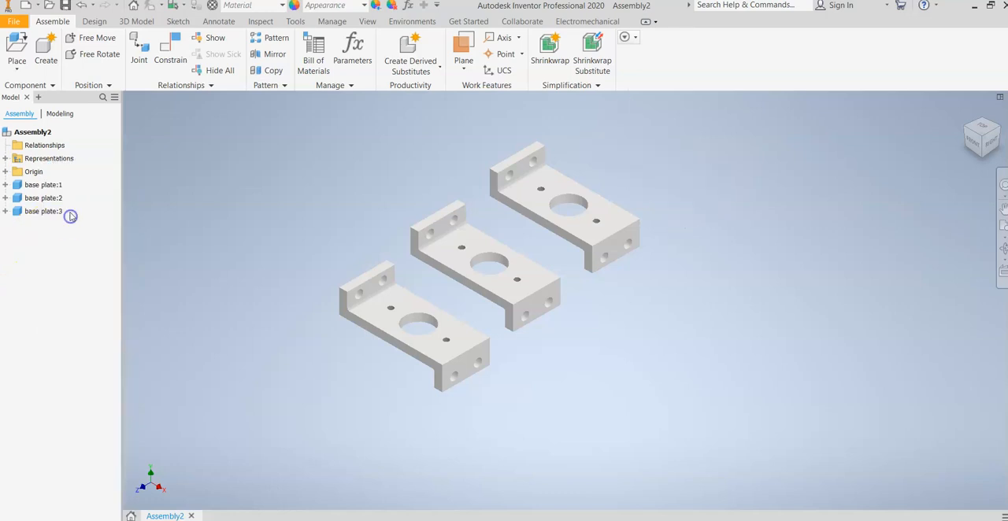
pyautogui.click(59, 200)
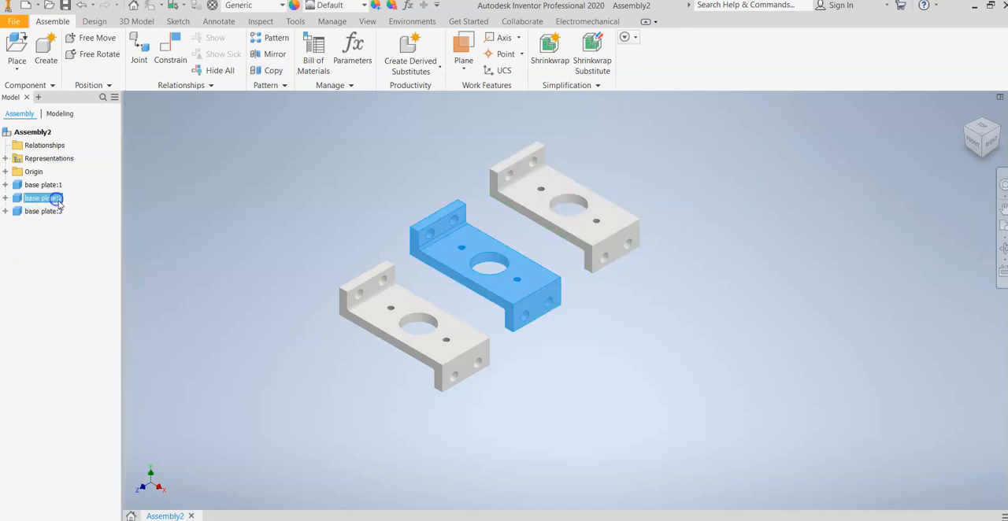
pyautogui.keyDown('ctrl'); pyautogui.click(47, 211); pyautogui.keyUp('ctrl')
pyautogui.rightClick(50, 210)
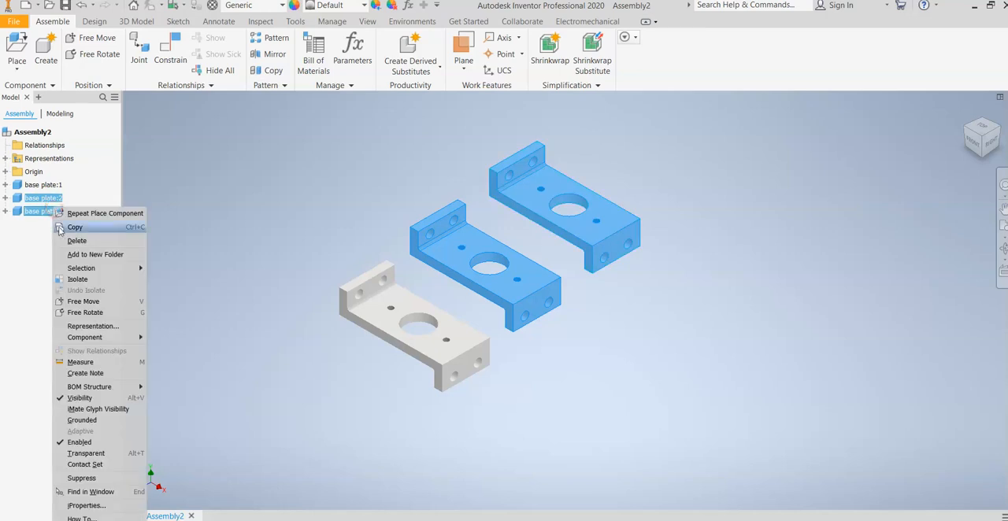
pyautogui.click(76, 241)
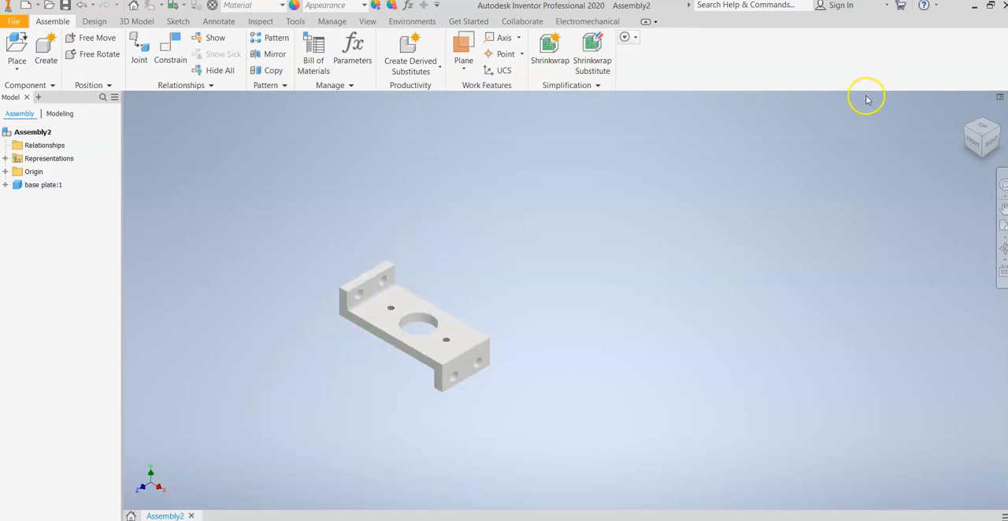
# Step: Examine the base plate from the front, top and right sides, and from an angled 3D view
pyautogui.click(976, 138)
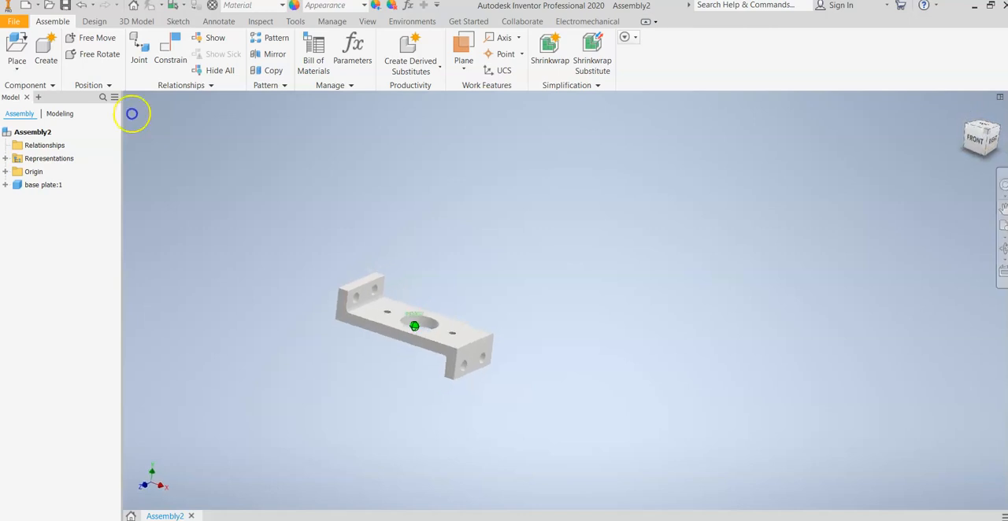
pyautogui.click(979, 139)
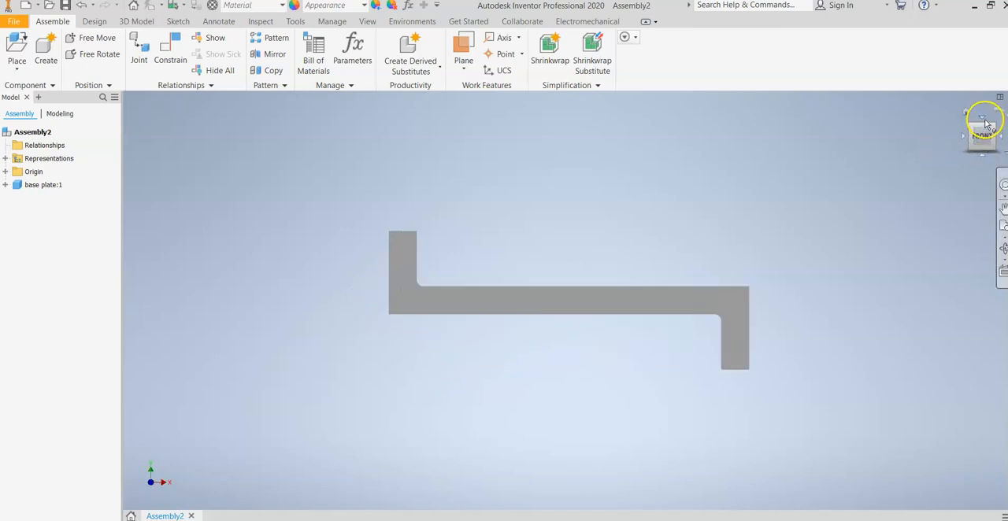
pyautogui.click(984, 123)
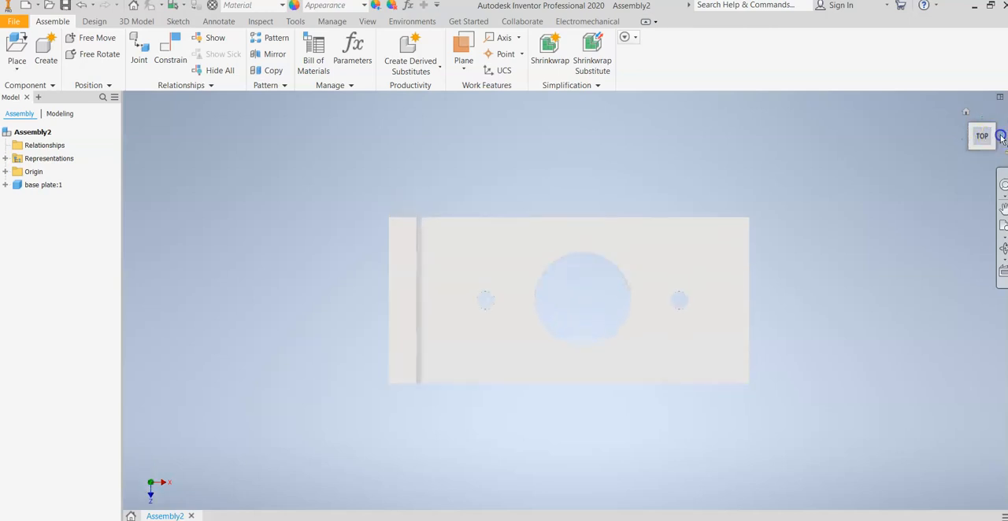
pyautogui.click(1001, 137)
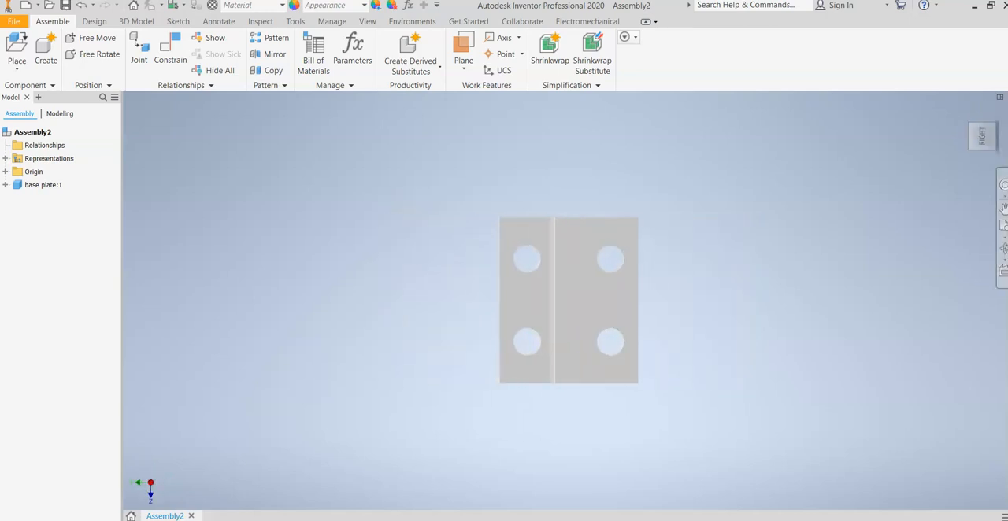
pyautogui.click(996, 119)
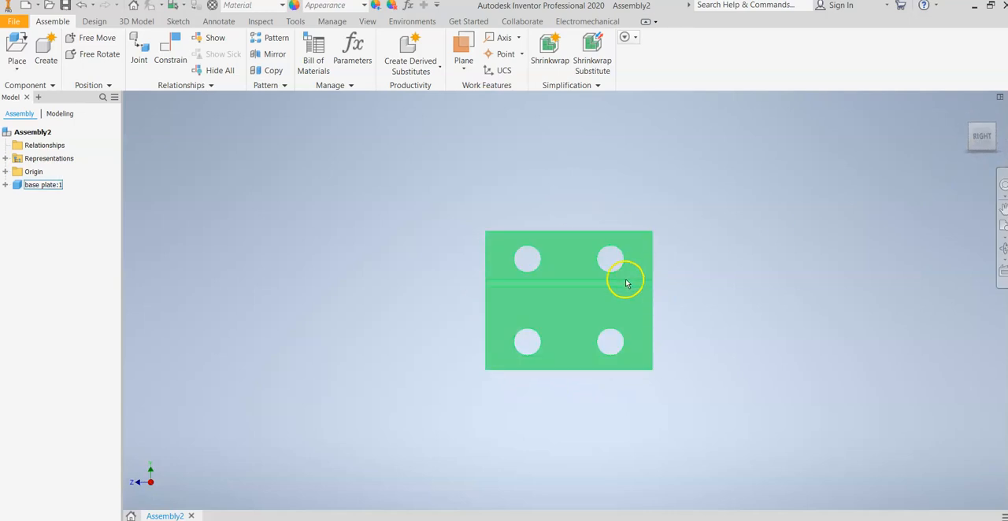
pyautogui.click(971, 135)
pyautogui.keyDown('shift'); pyautogui.moveTo(193, 147); pyautogui.dragTo(240, 217, button='middle'); pyautogui.keyUp('shift')
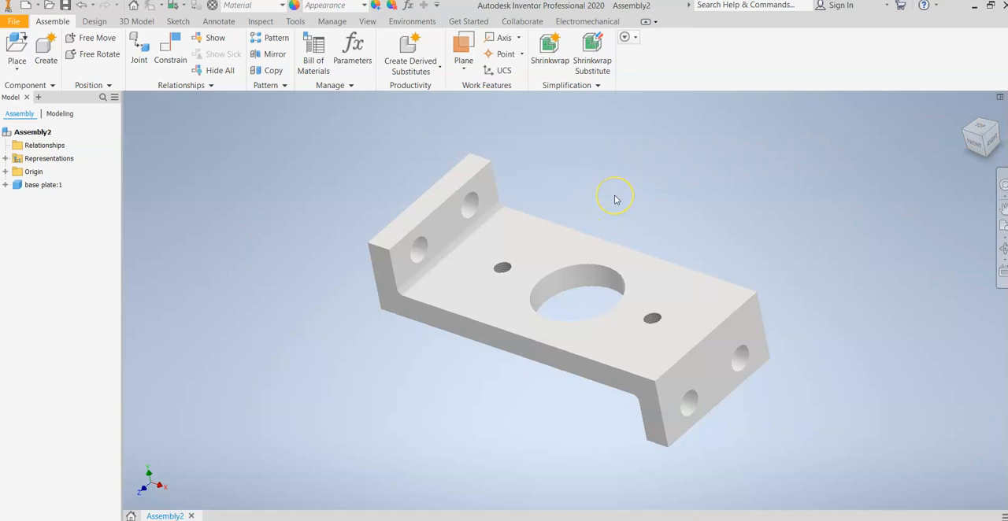
pyautogui.click(594, 242)
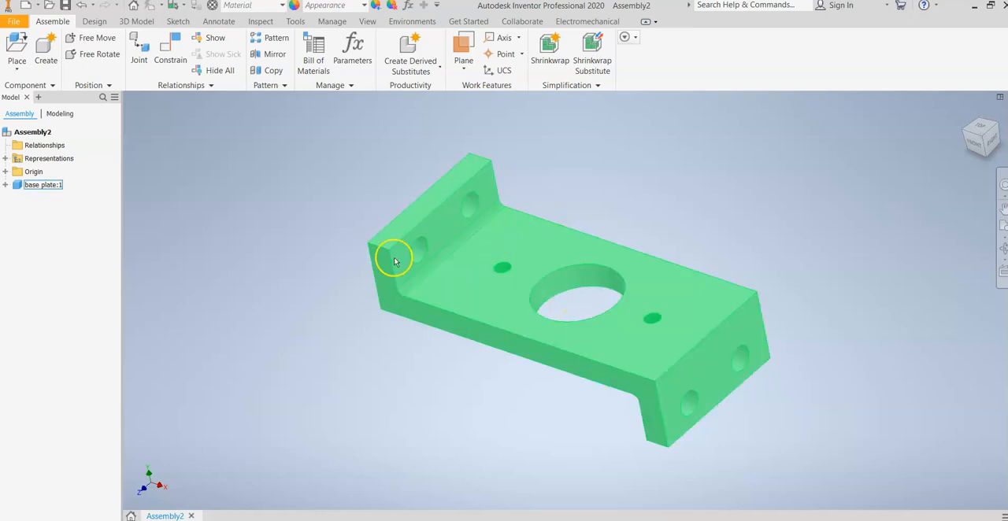
pyautogui.click(404, 196)
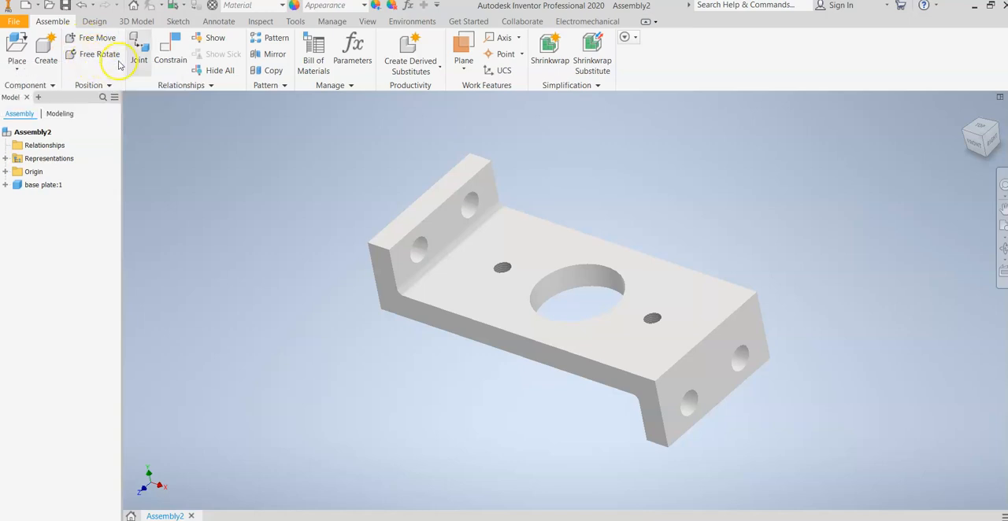
pyautogui.click(393, 290)
pyautogui.click(401, 142)
pyautogui.click(503, 237)
pyautogui.click(442, 174)
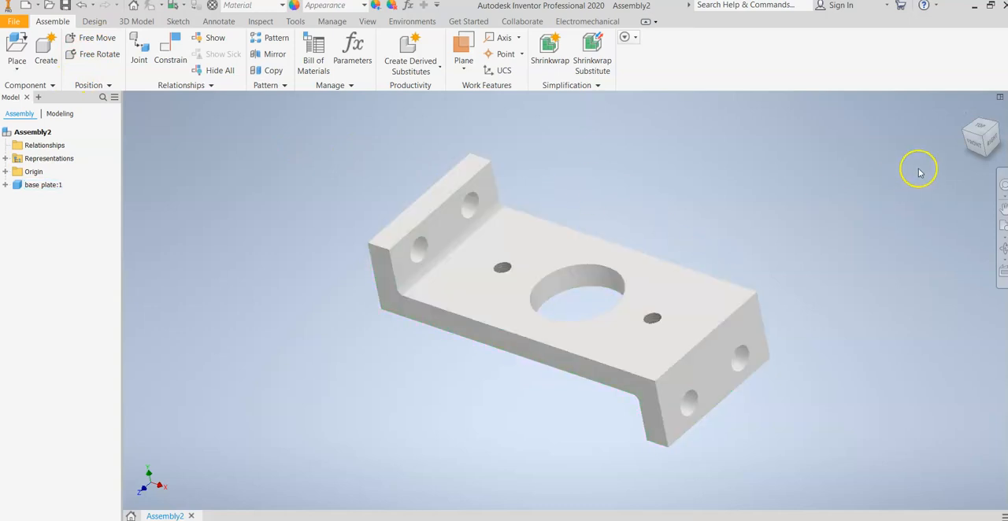
# Step: Return to the isometric home view and ground base plate:1 so it stays fixed in the assembly
pyautogui.click(966, 112)
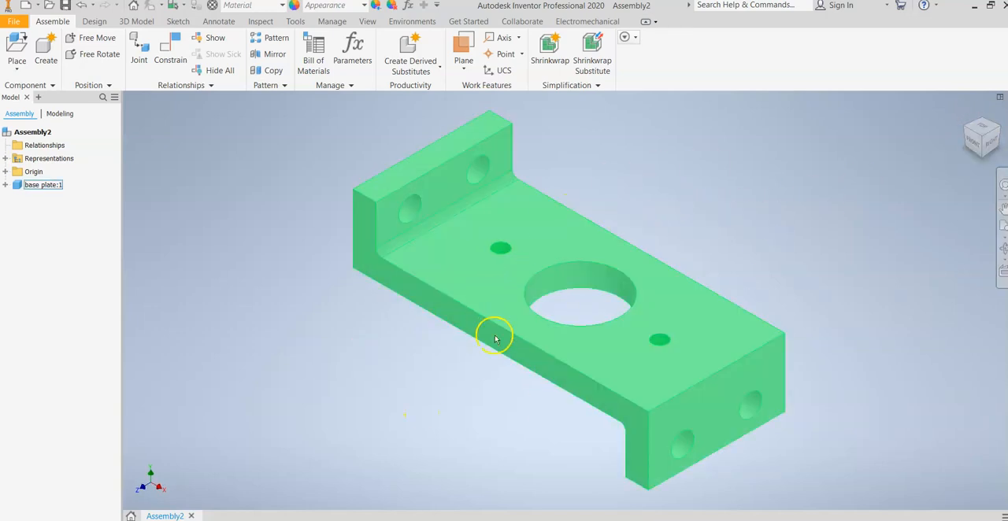
pyautogui.rightClick(34, 188)
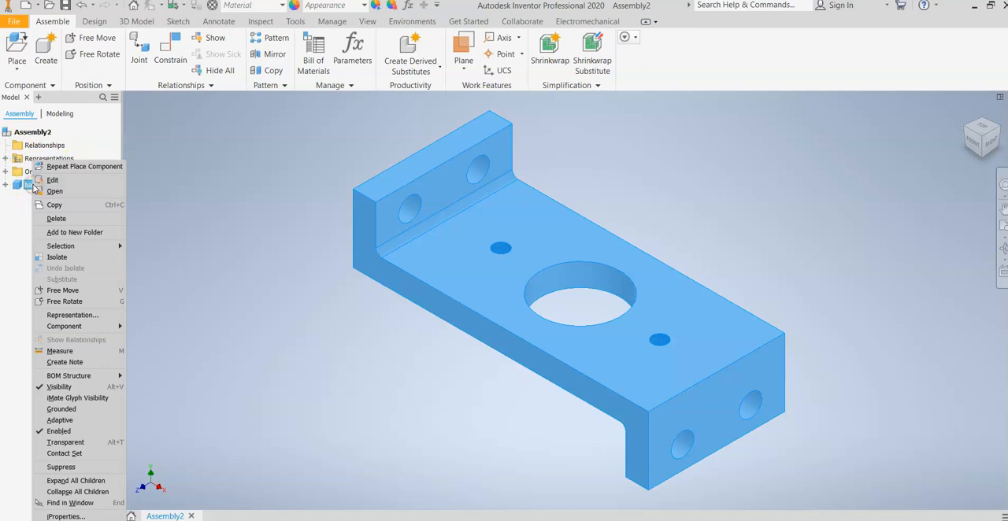
pyautogui.click(63, 409)
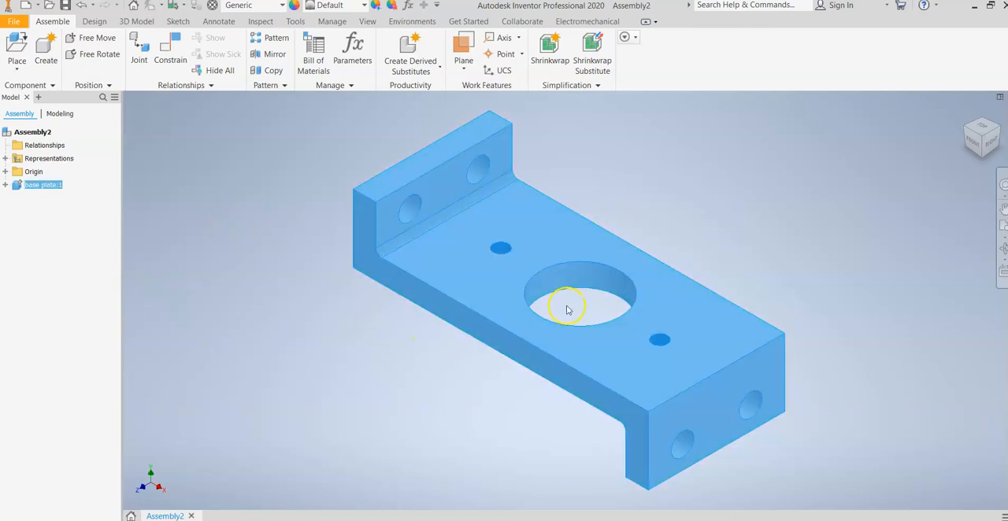
# Step: Place one Bearing part from the Shaft Support Assembly folder behind the base plate and finish placing
pyautogui.moveTo(978, 138); pyautogui.dragTo(940, 143)
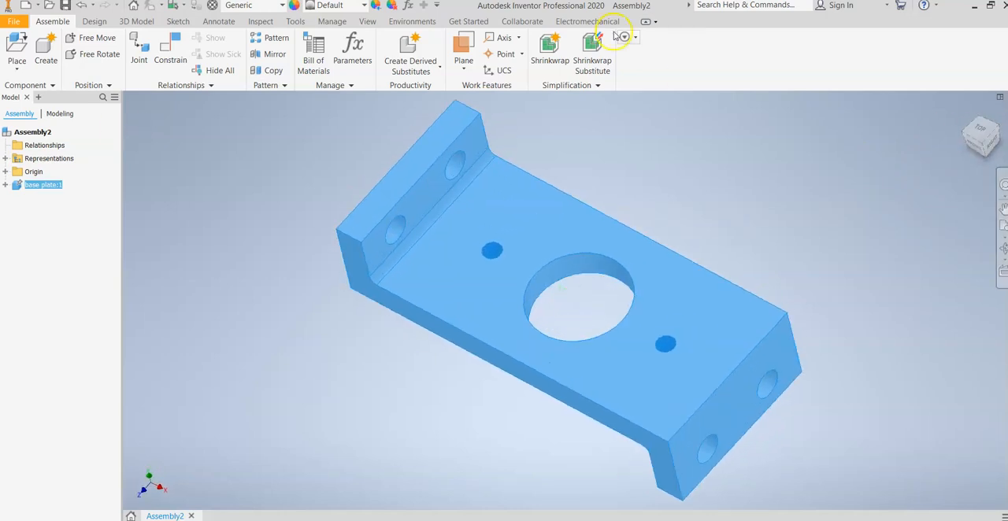
pyautogui.click(16, 66)
pyautogui.click(30, 91)
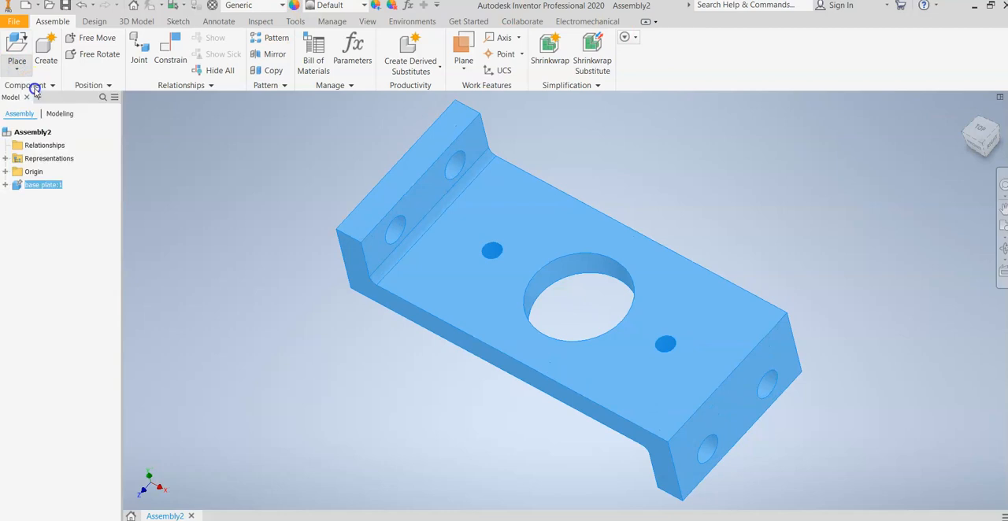
pyautogui.click(453, 213)
pyautogui.click(713, 419)
pyautogui.scroll(5, 814, 184)
pyautogui.moveTo(635, 264); pyautogui.dragTo(189, 415, button='middle')
pyautogui.click(350, 283)
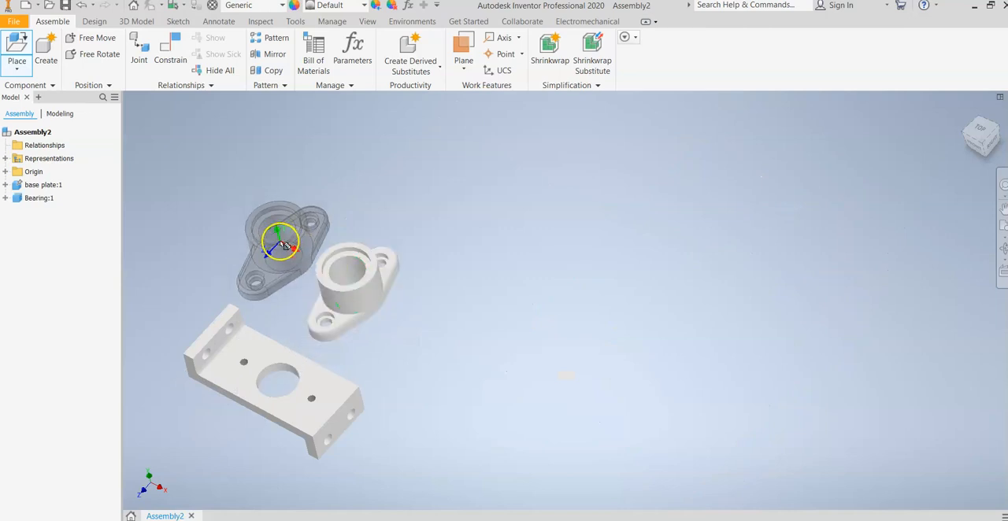
pyautogui.rightClick(197, 177)
pyautogui.click(244, 177)
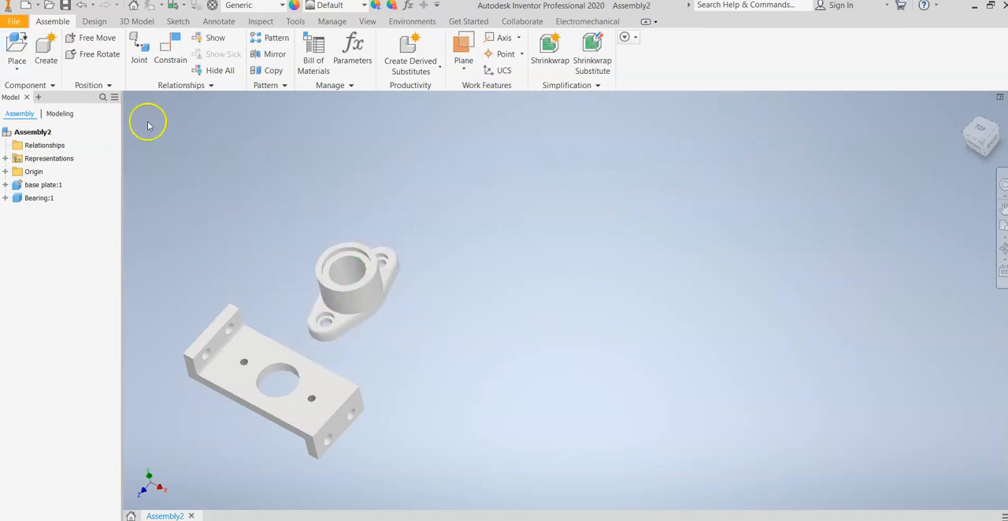
# Step: Place one Collar part from the Shaft Support Assembly folder beside the bearing and finish placing
pyautogui.click(17, 70)
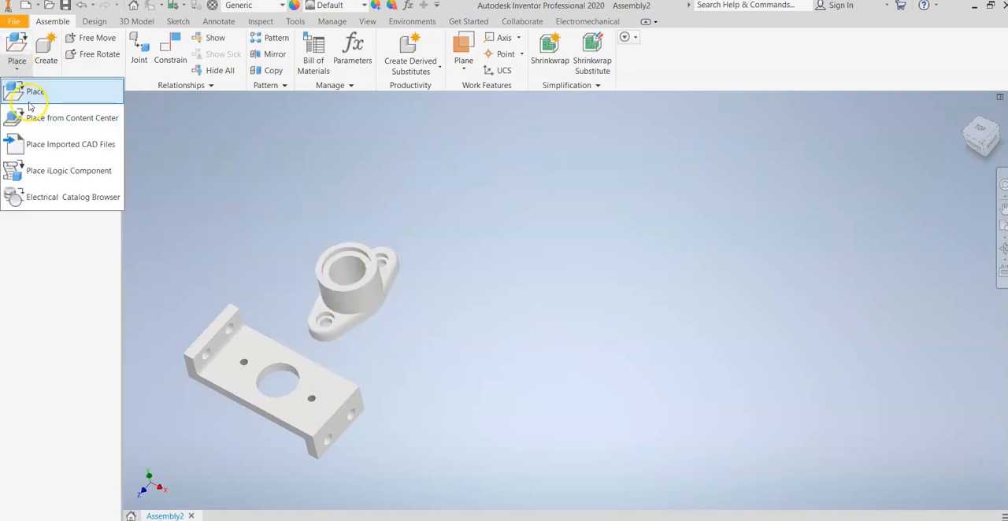
pyautogui.click(28, 91)
pyautogui.click(453, 226)
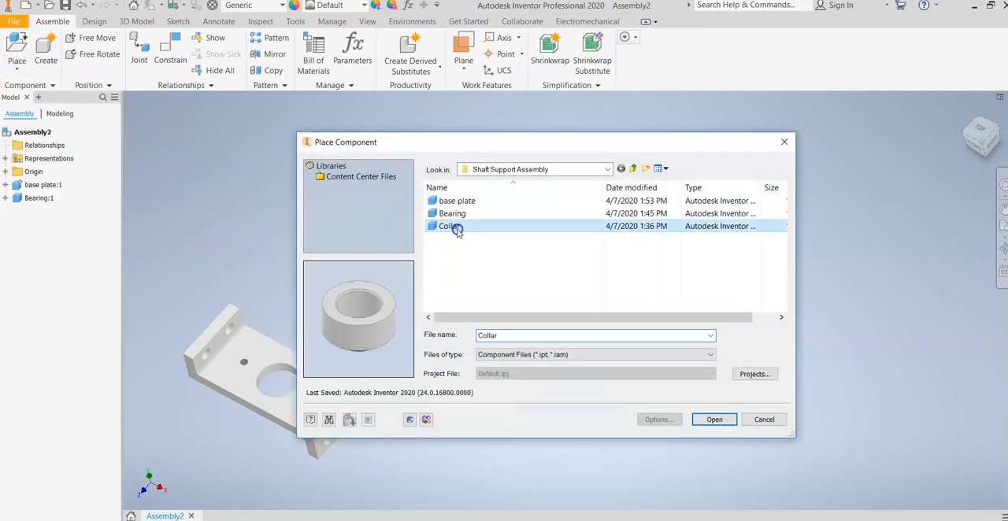
pyautogui.click(714, 420)
pyautogui.click(465, 277)
pyautogui.rightClick(466, 274)
pyautogui.click(504, 274)
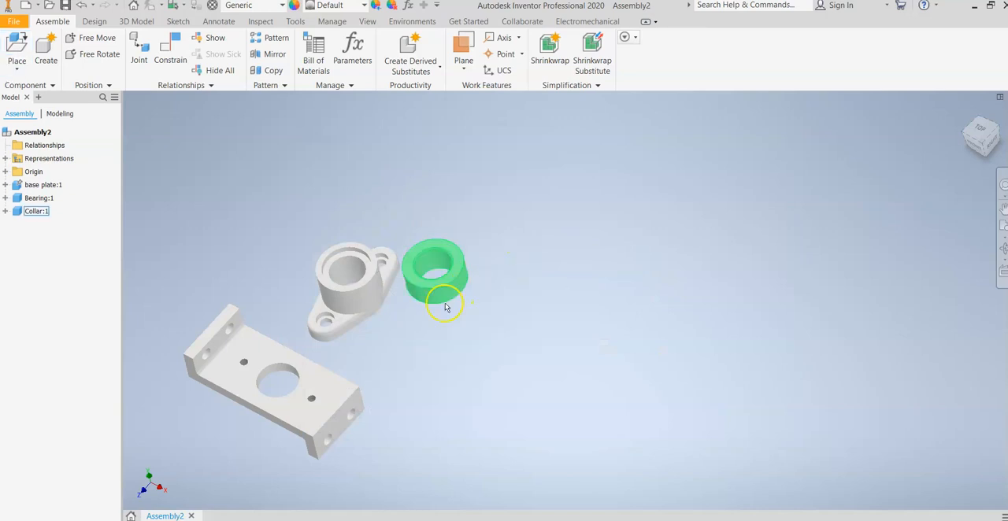
# Step: Move the bearing closer to the base plate, keeping it clear of the plate and the collar
pyautogui.scroll(5, 496, 351)
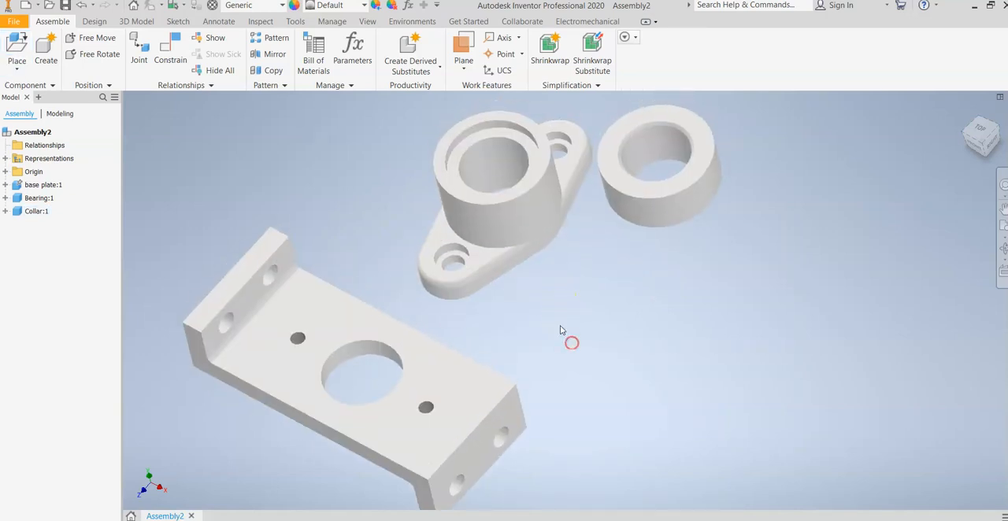
pyautogui.click(207, 382)
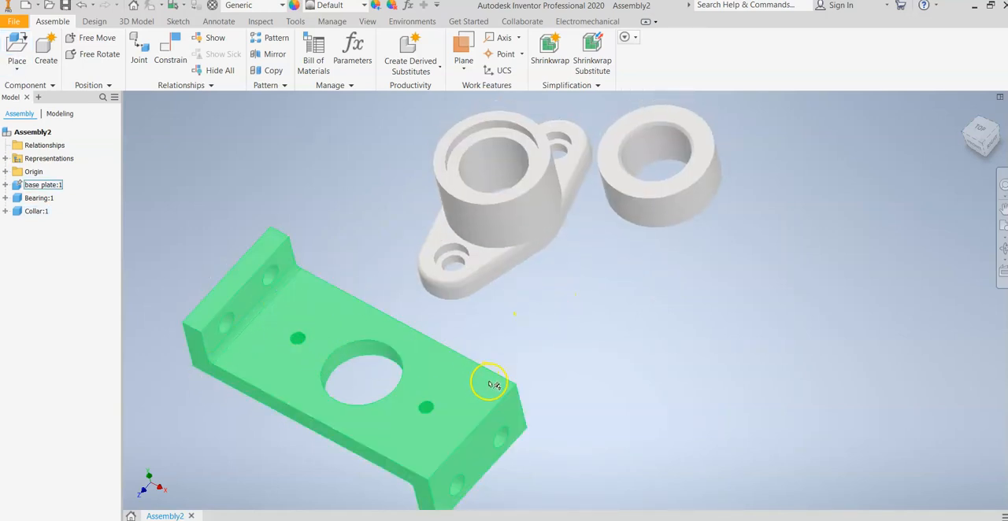
pyautogui.click(530, 348)
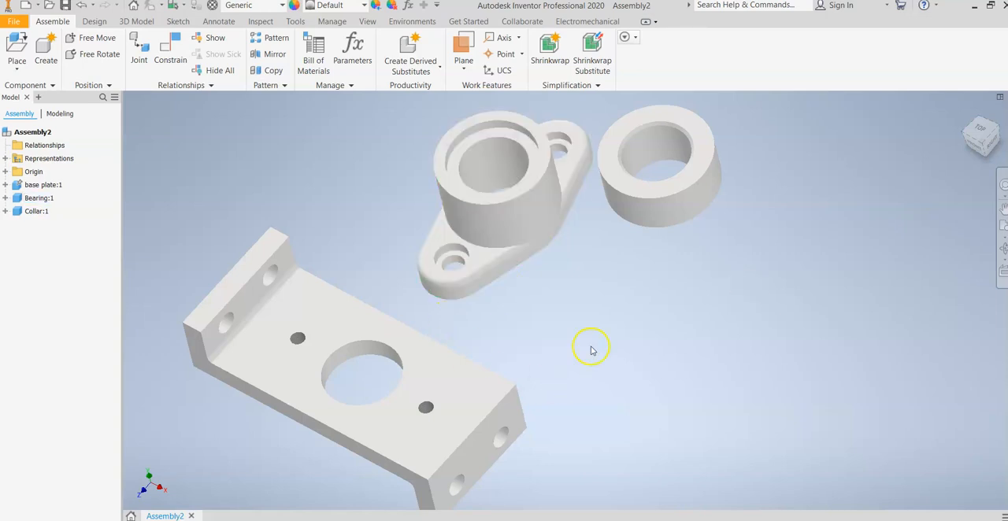
pyautogui.moveTo(472, 247); pyautogui.dragTo(441, 260)
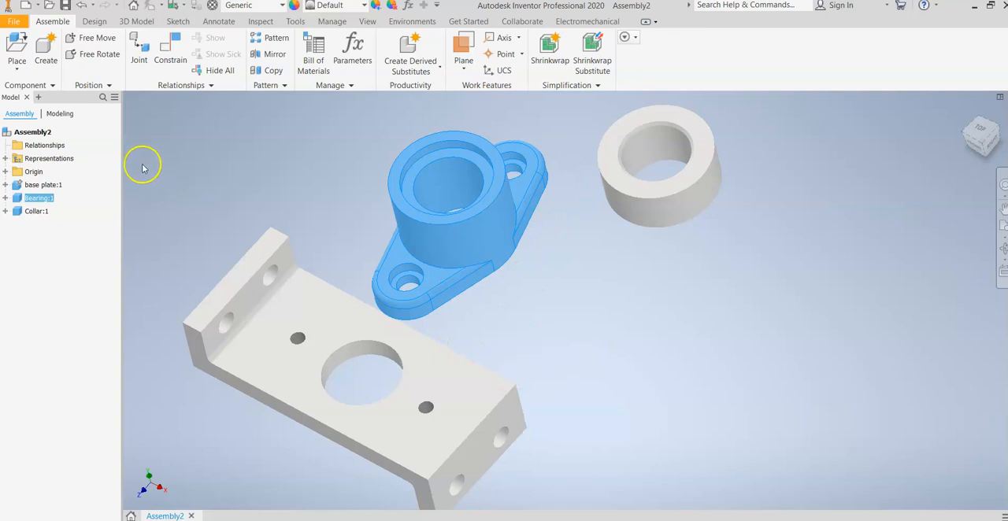
# Step: Free-rotate the bearing until its flat flange underside faces up, and move it above the base plate
pyautogui.click(78, 60)
pyautogui.moveTo(251, 99); pyautogui.dragTo(296, 114)
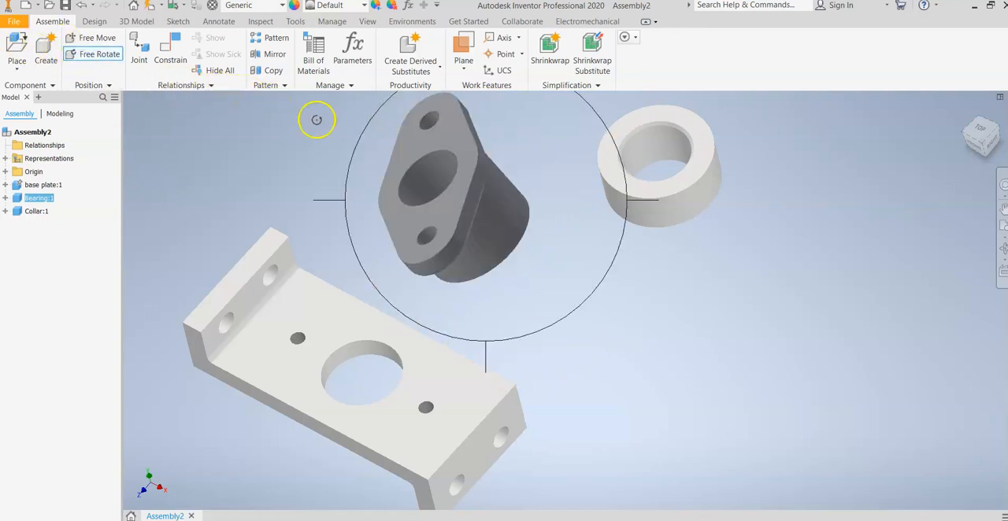
pyautogui.moveTo(417, 163); pyautogui.dragTo(369, 135)
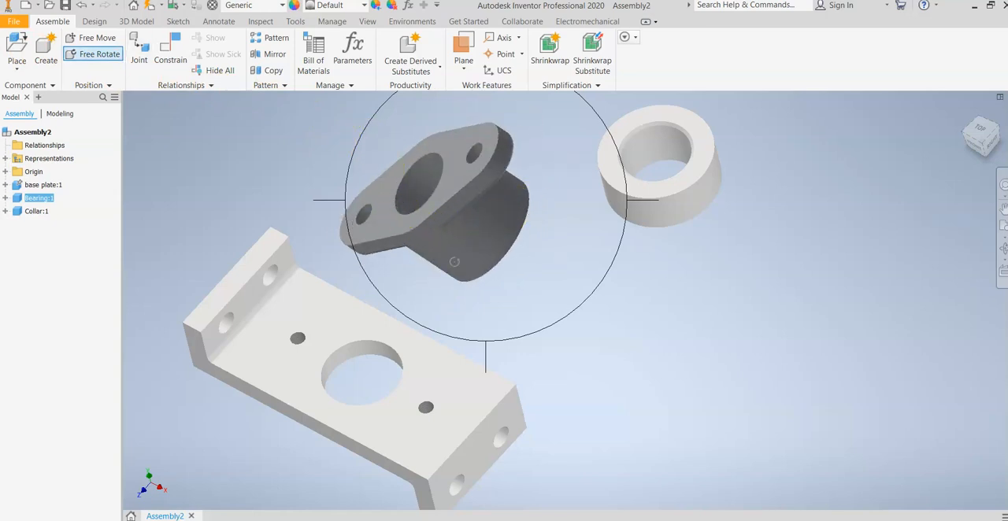
pyautogui.moveTo(16, 46); pyautogui.dragTo(518, 181)
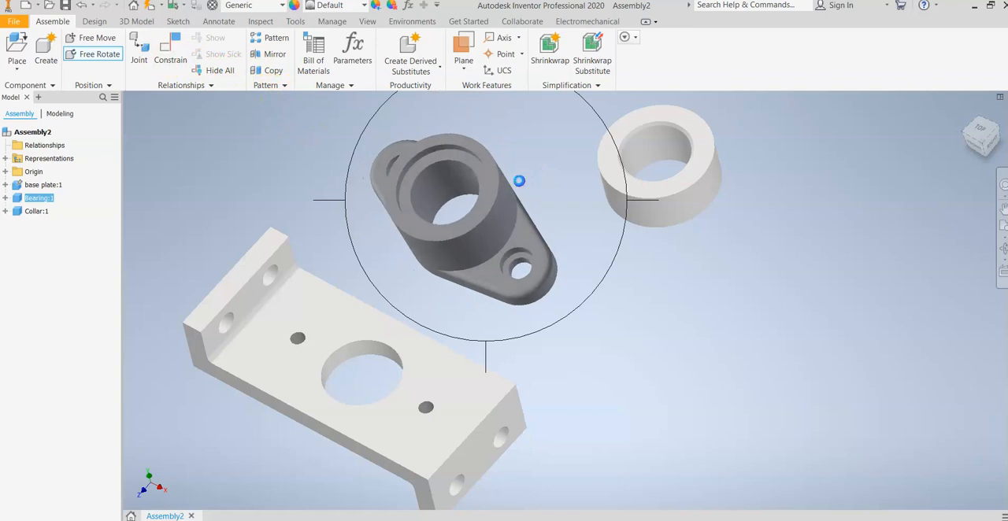
pyautogui.scroll(-3, 298, 214)
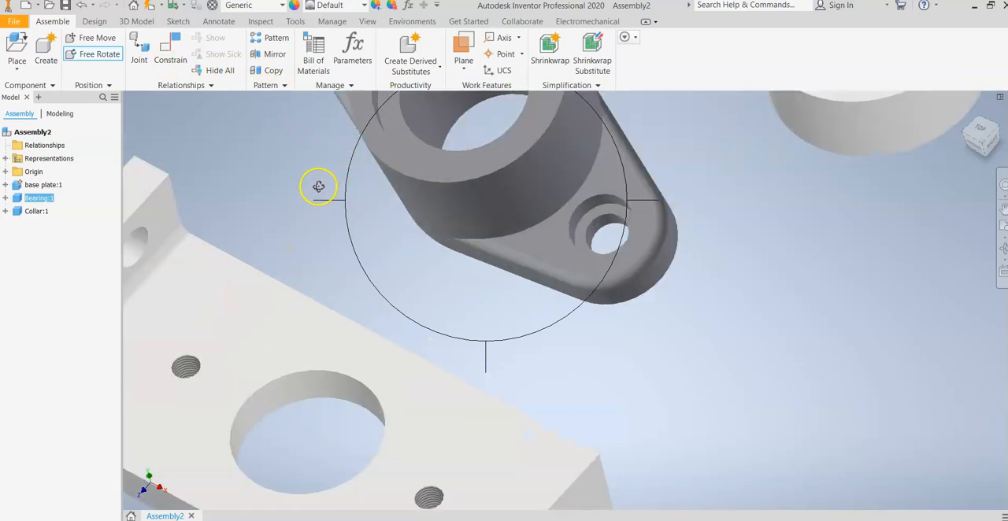
pyautogui.moveTo(320, 185); pyautogui.dragTo(326, 178, button='middle')
pyautogui.scroll(3, 286, 213)
pyautogui.moveTo(296, 215); pyautogui.dragTo(542, 182)
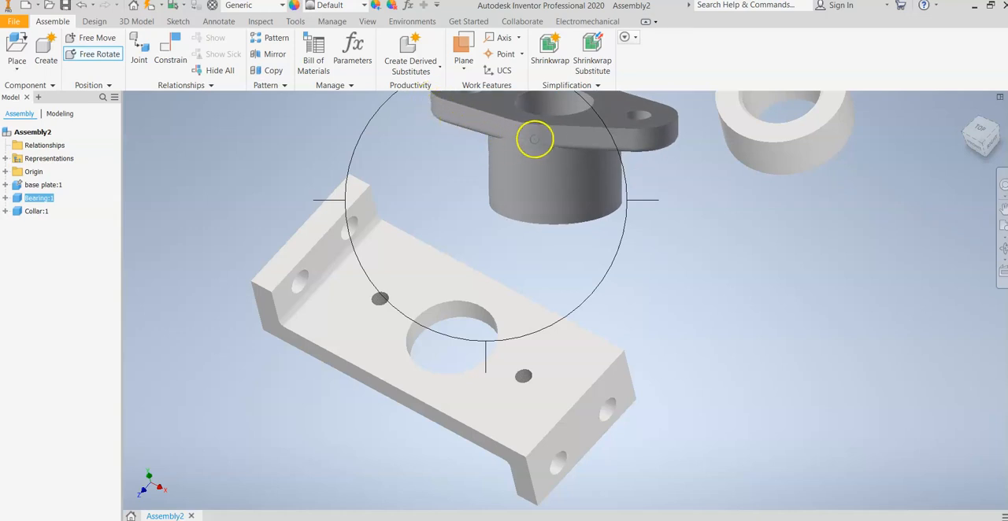
pyautogui.press('Escape')
pyautogui.moveTo(633, 126); pyautogui.dragTo(558, 181, button='middle')
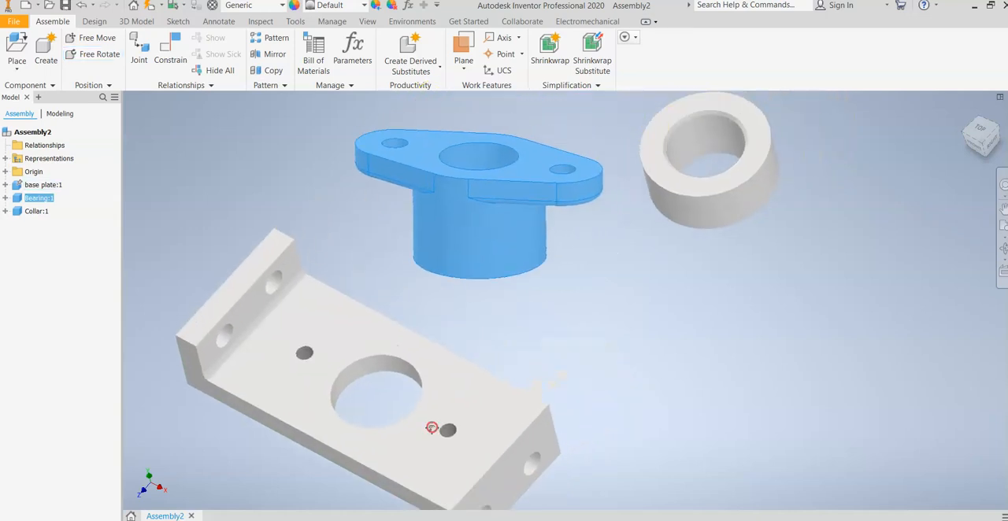
# Step: Set up a Mate constraint between the bearing's flat flange underside and the base plate's upper face
pyautogui.click(173, 48)
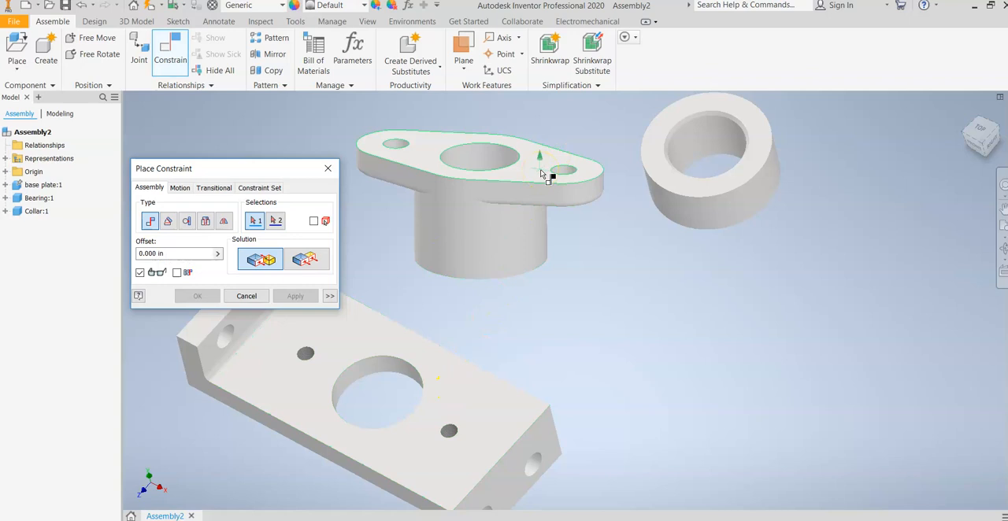
pyautogui.moveTo(557, 186)
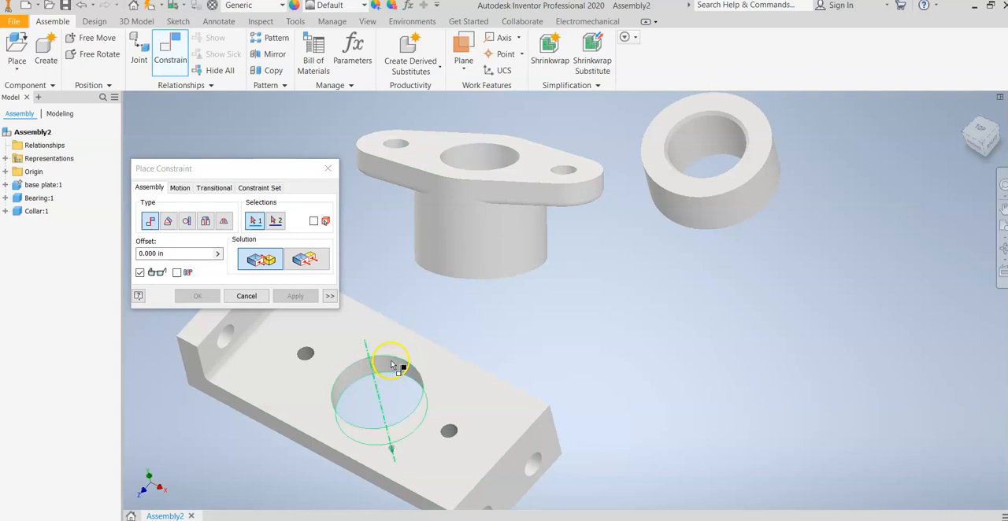
pyautogui.click(501, 179)
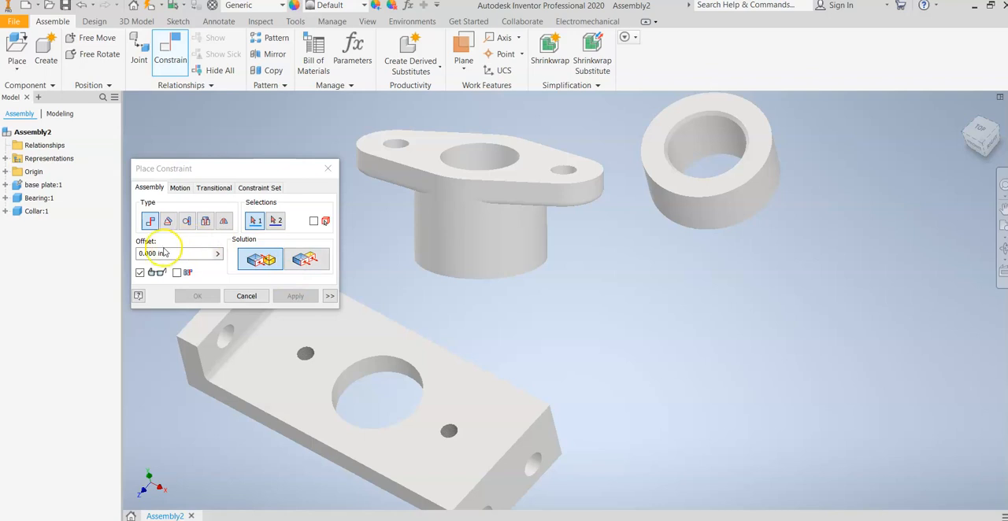
pyautogui.click(256, 262)
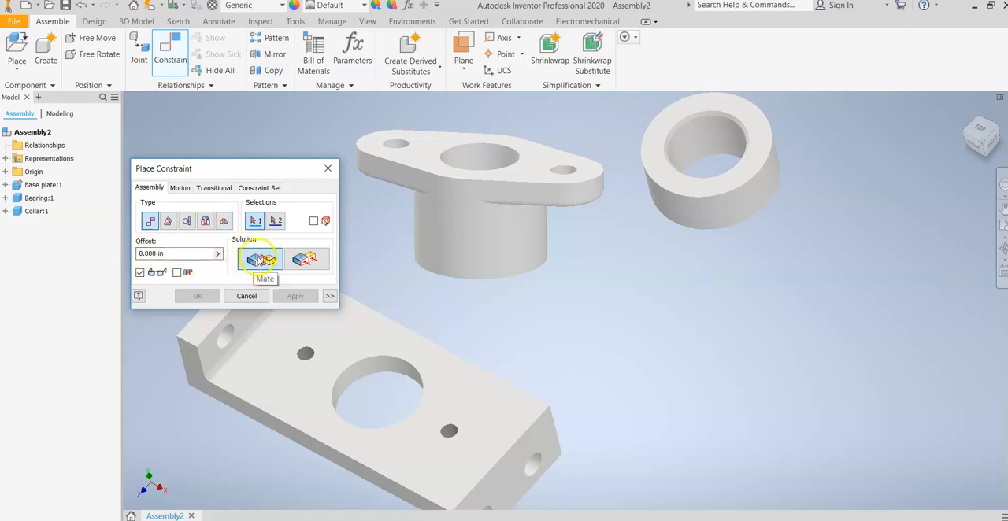
pyautogui.click(420, 146)
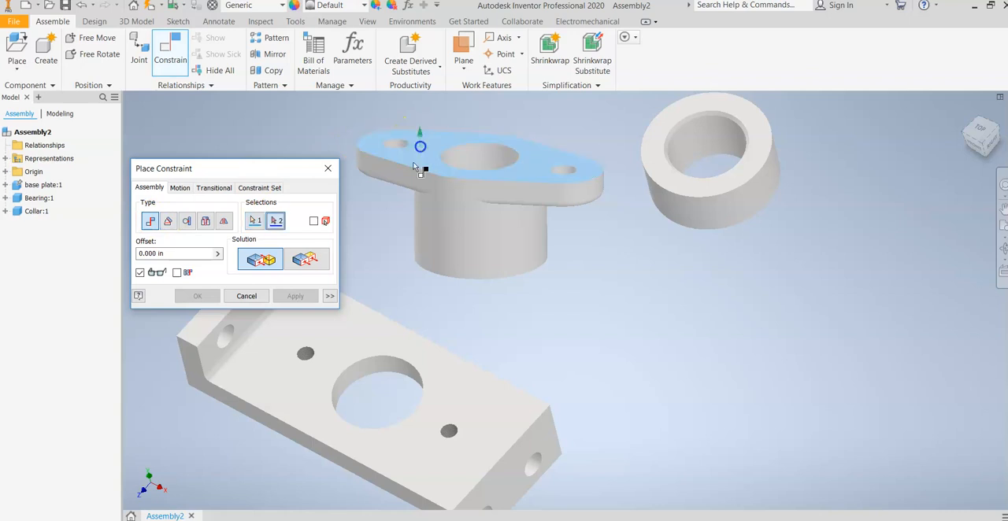
pyautogui.click(453, 386)
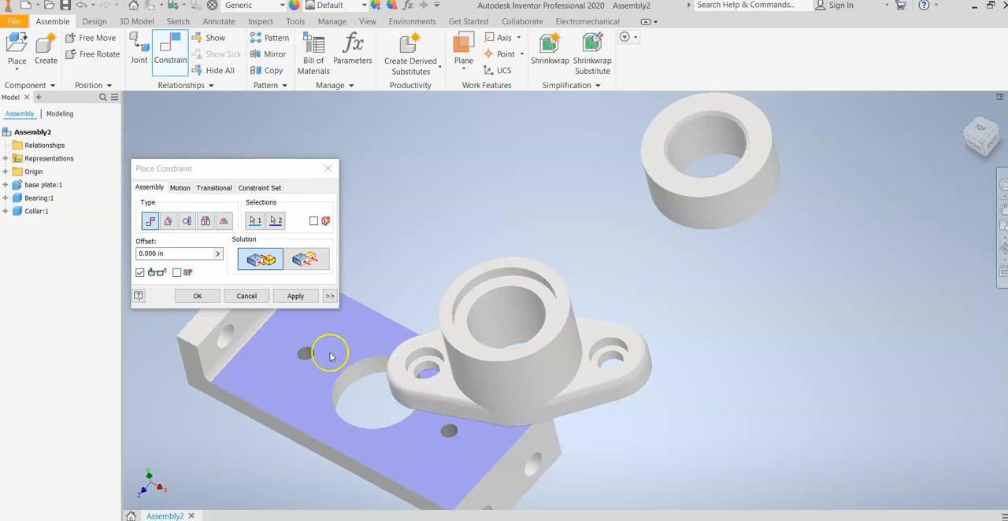
# Step: Offset the mate by 0.5 in, apply it, view the gap from the front and finish constraining
pyautogui.moveTo(181, 255); pyautogui.dragTo(115, 259)
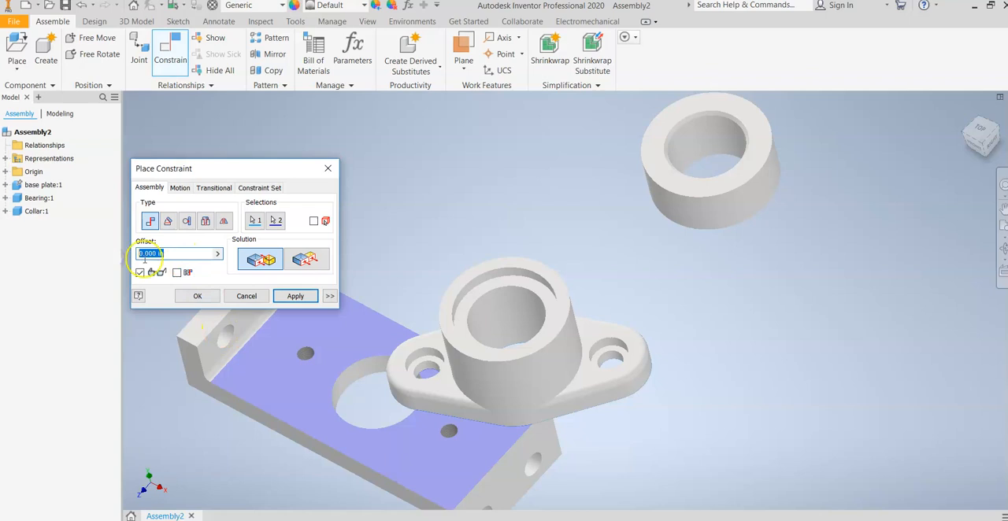
pyautogui.press('BackSpace')
pyautogui.write('.5')
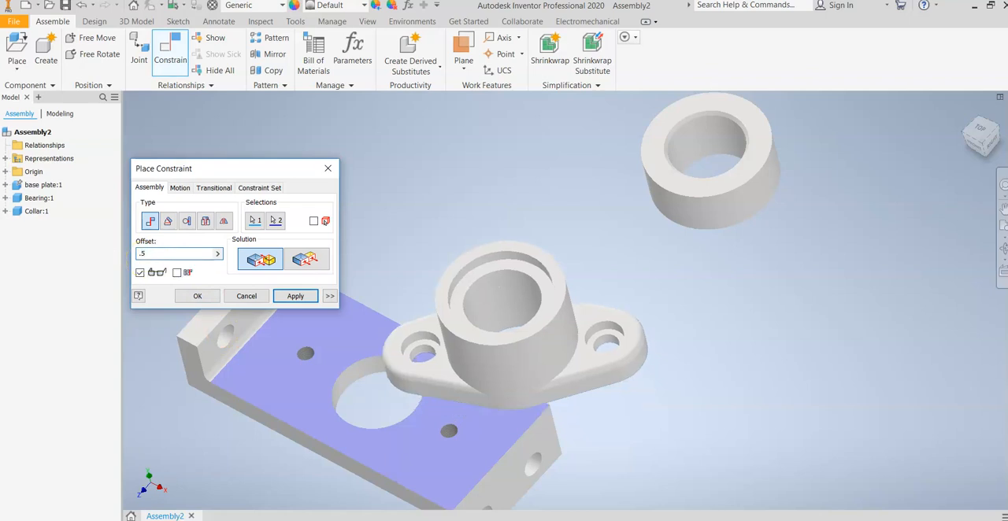
pyautogui.press('Return')
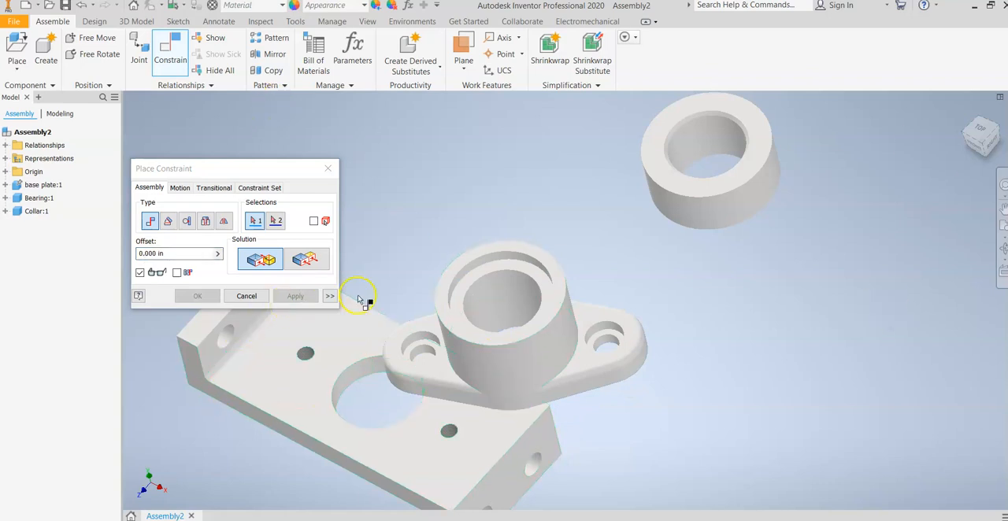
pyautogui.click(977, 155)
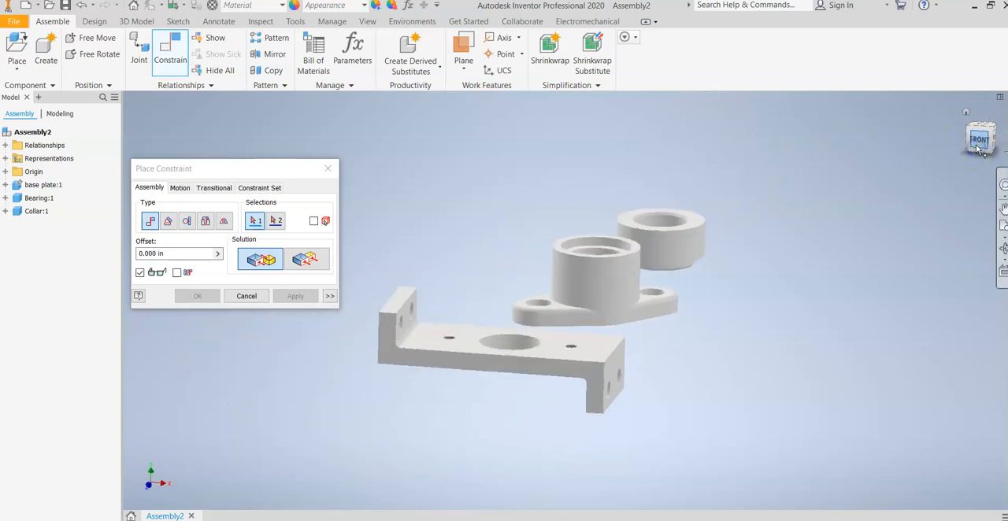
pyautogui.scroll(3, 598, 329)
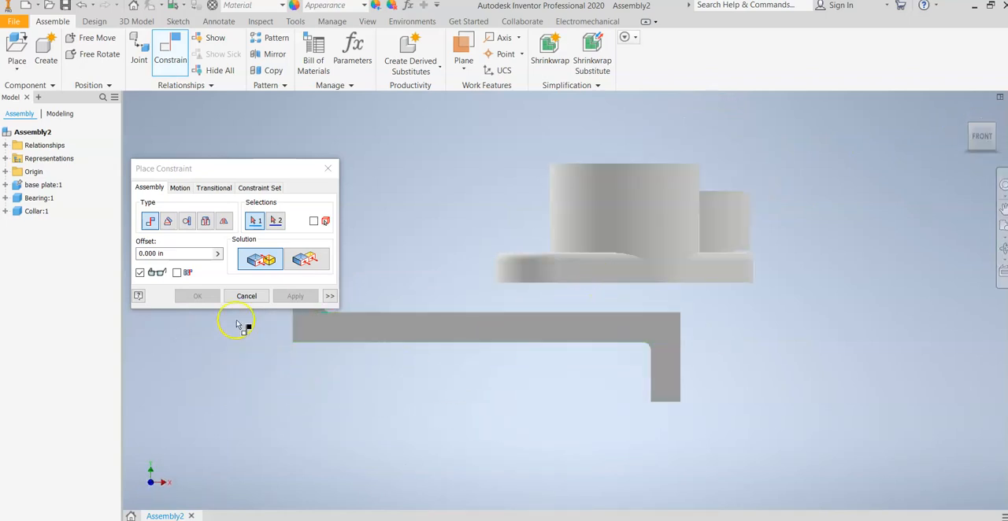
pyautogui.click(328, 168)
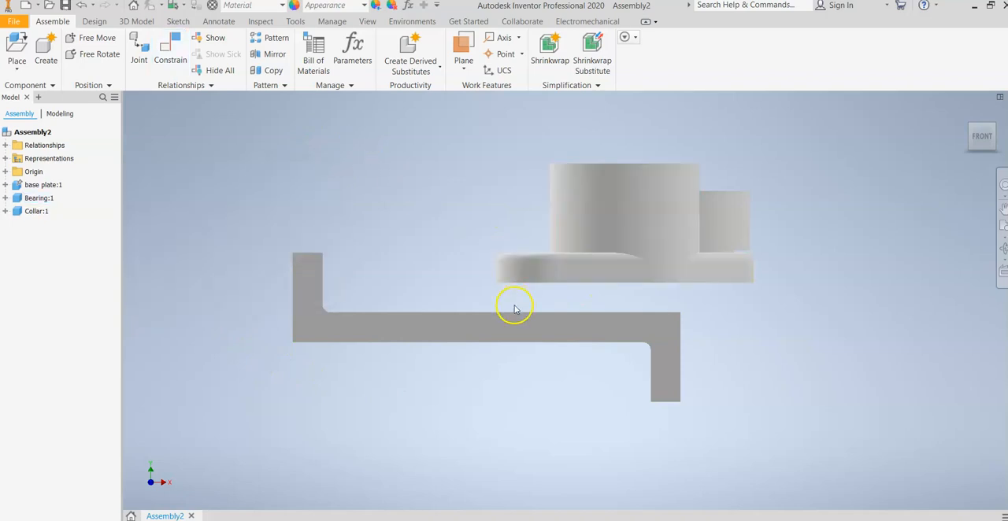
# Step: Set the offset of the bearing's mate with the base plate to 0.25 in
pyautogui.click(6, 199)
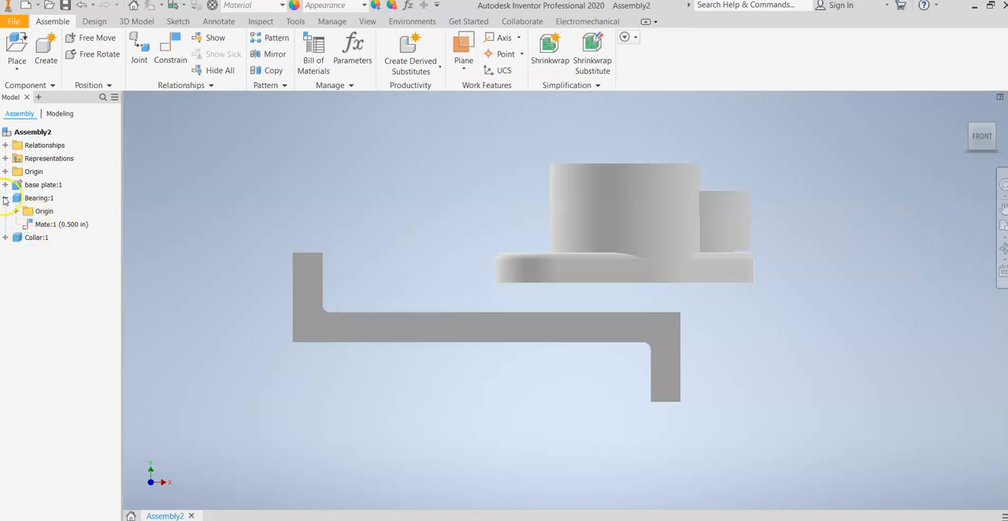
pyautogui.click(67, 226)
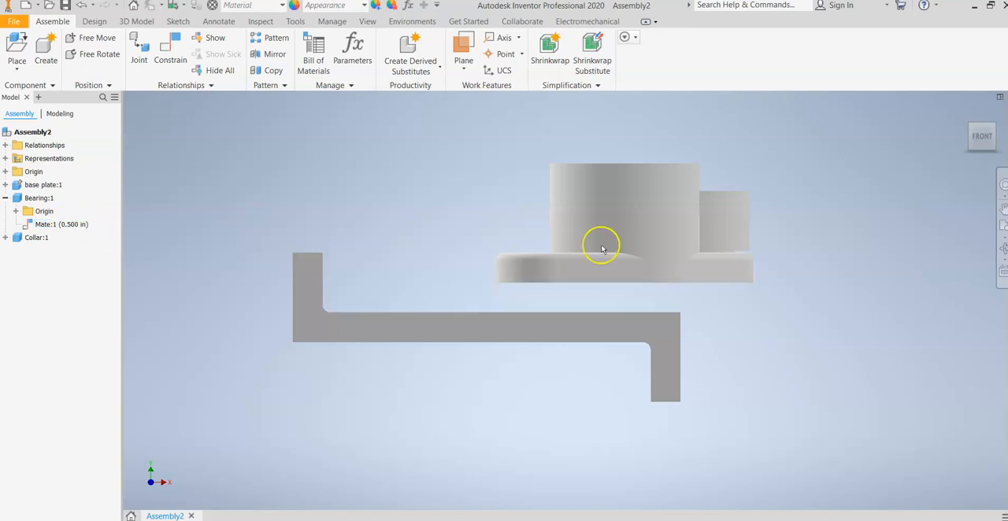
pyautogui.doubleClick(78, 226)
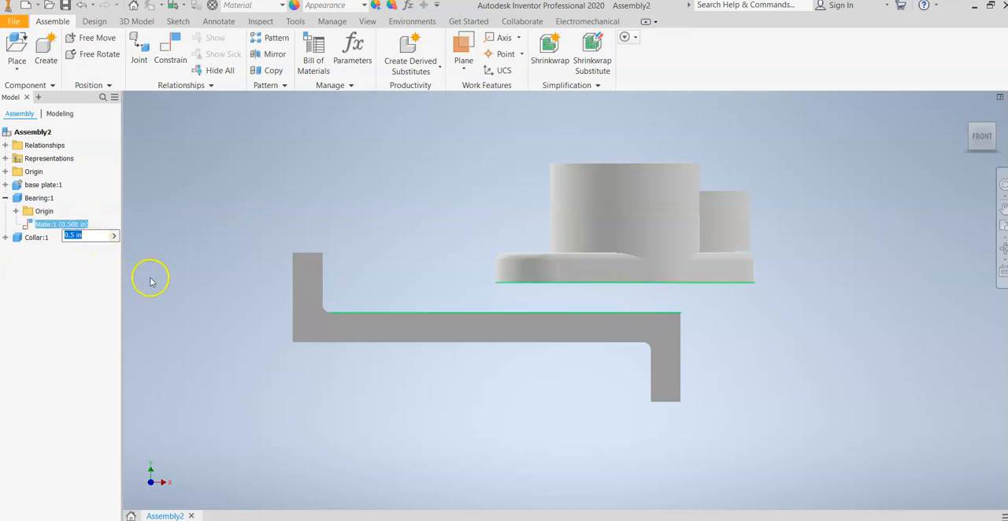
pyautogui.write('.25')
pyautogui.press('Return')
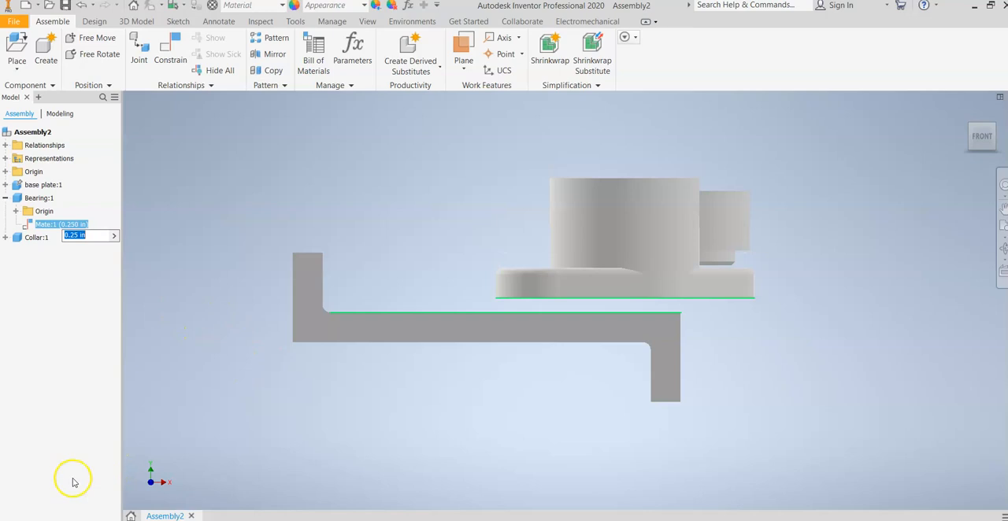
pyautogui.click(524, 286)
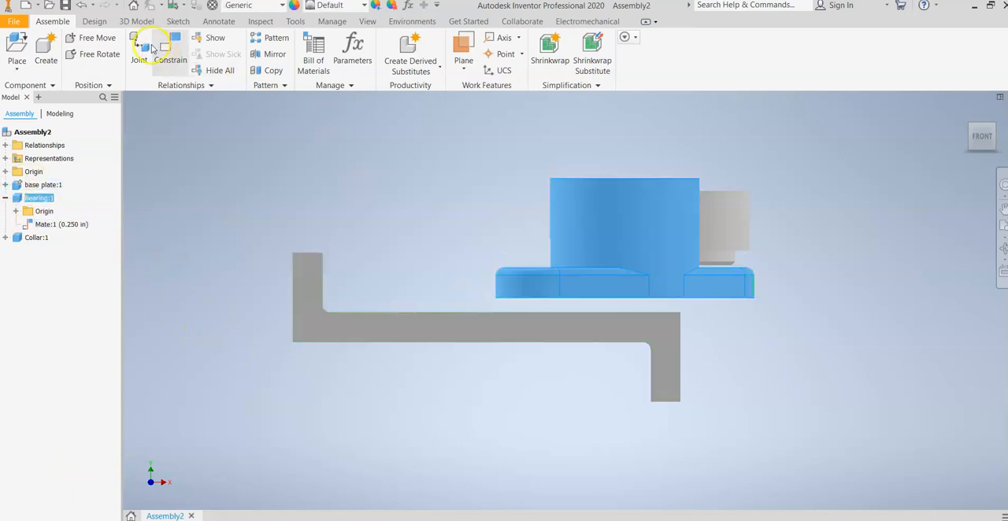
# Step: Undo the last offset change and the mate constraint between the bearing and the base plate
pyautogui.click(79, 5)
pyautogui.click(78, 6)
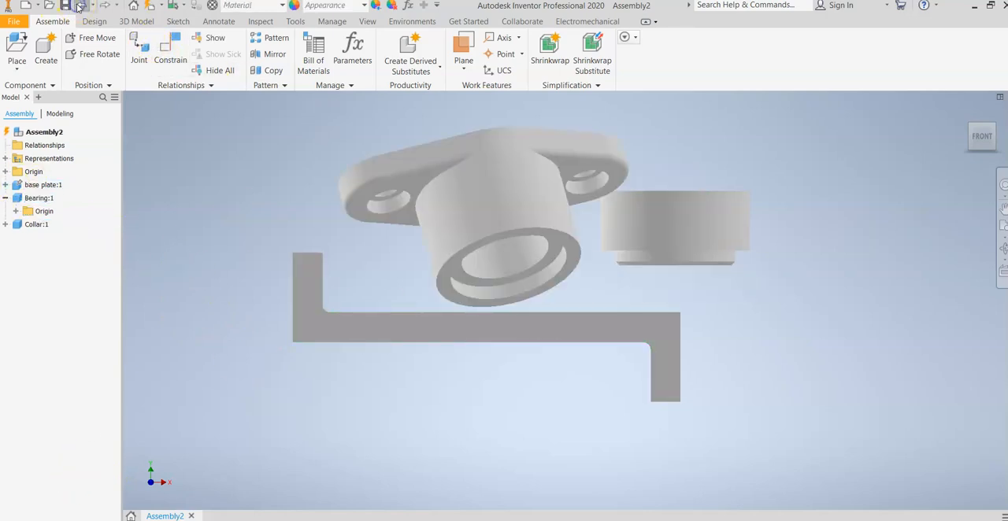
pyautogui.scroll(-3, 584, 339)
pyautogui.moveTo(585, 339); pyautogui.dragTo(481, 381, button='middle')
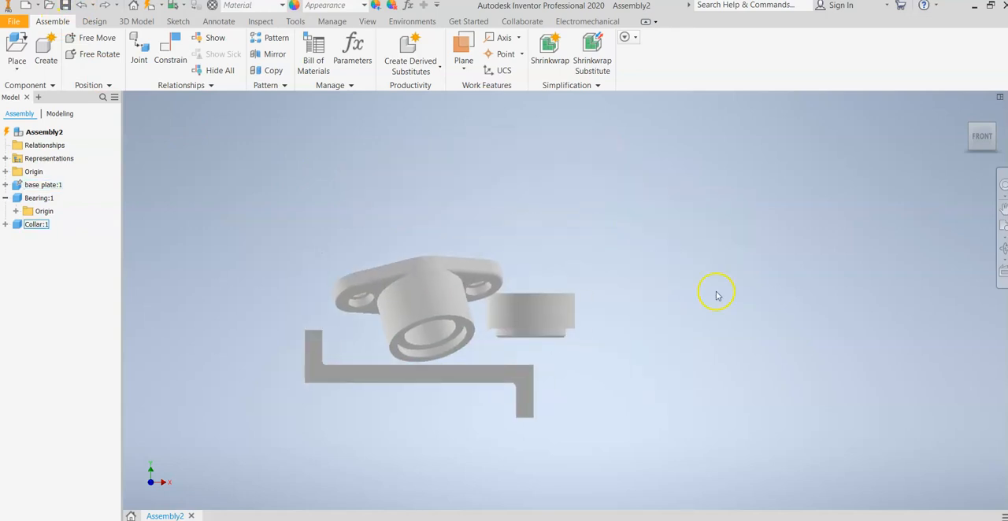
pyautogui.moveTo(984, 137); pyautogui.dragTo(933, 192)
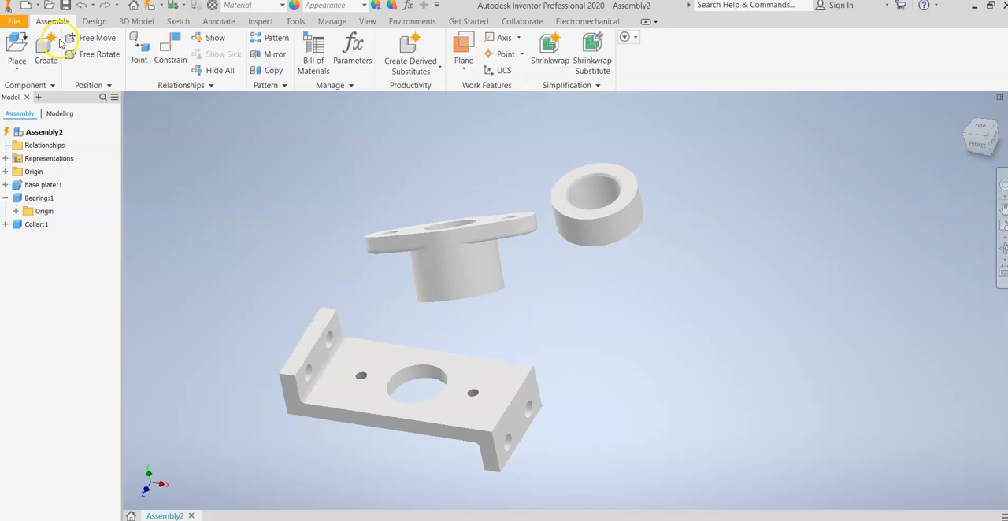
# Step: Mate the bearing's flat flange underside to the base plate's upper face with a 0.000 in offset
pyautogui.click(180, 44)
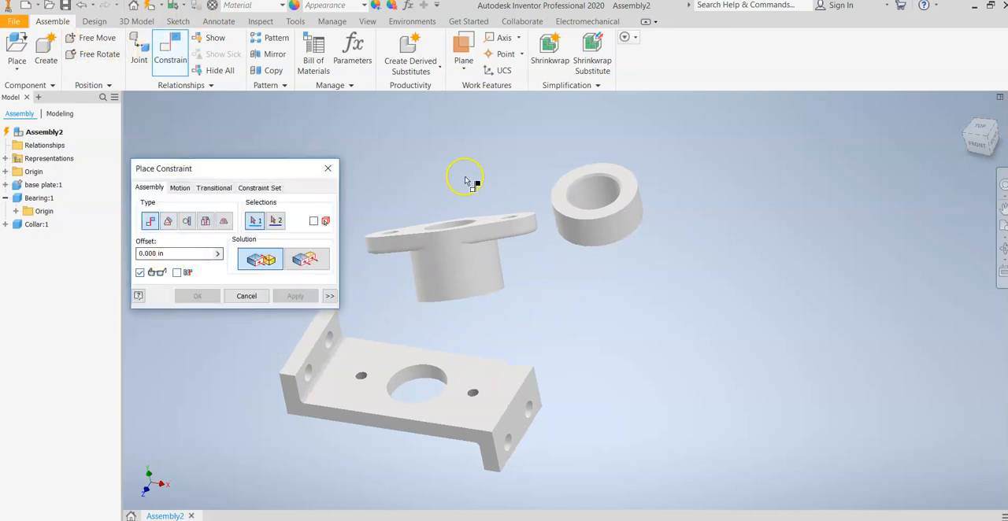
pyautogui.click(484, 222)
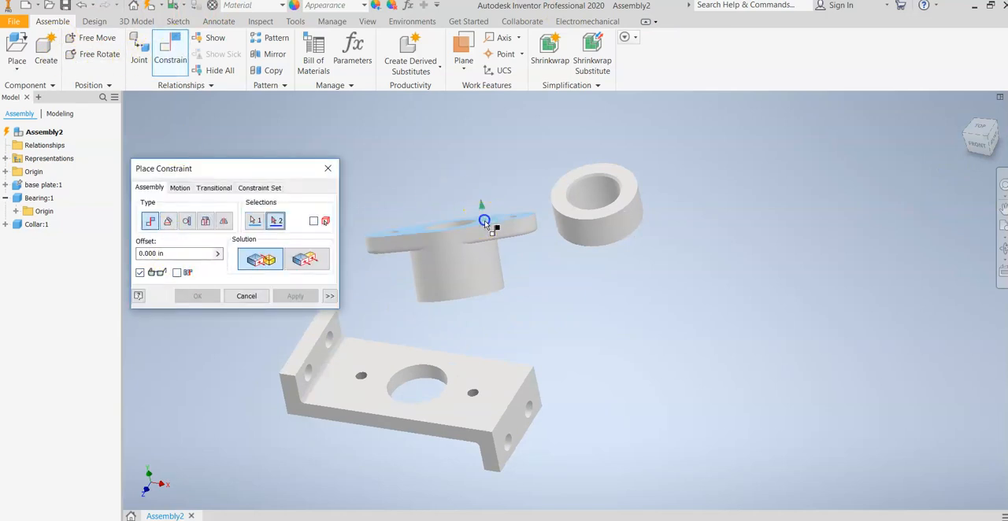
pyautogui.scroll(-3, 499, 271)
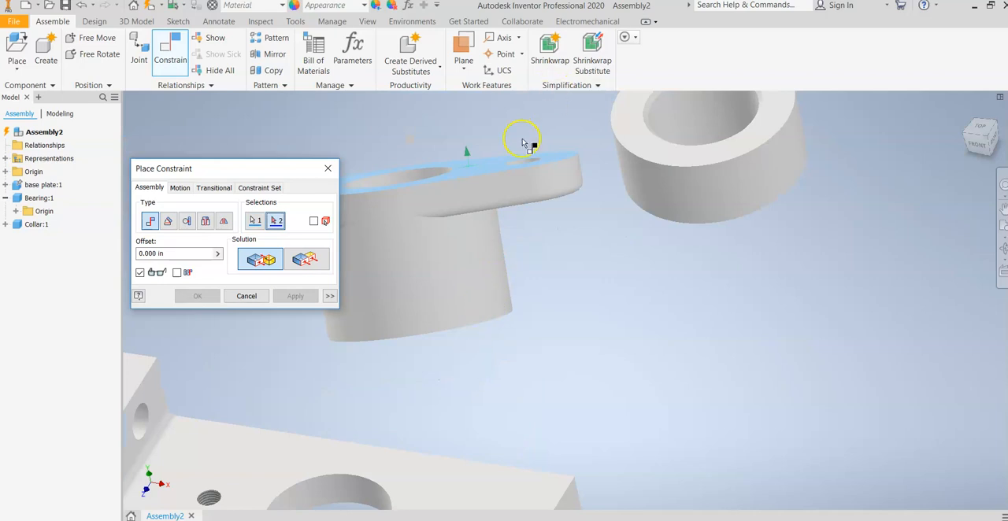
pyautogui.scroll(-3, 467, 207)
pyautogui.scroll(2, 467, 213)
pyautogui.moveTo(492, 299); pyautogui.dragTo(571, 190, button='middle')
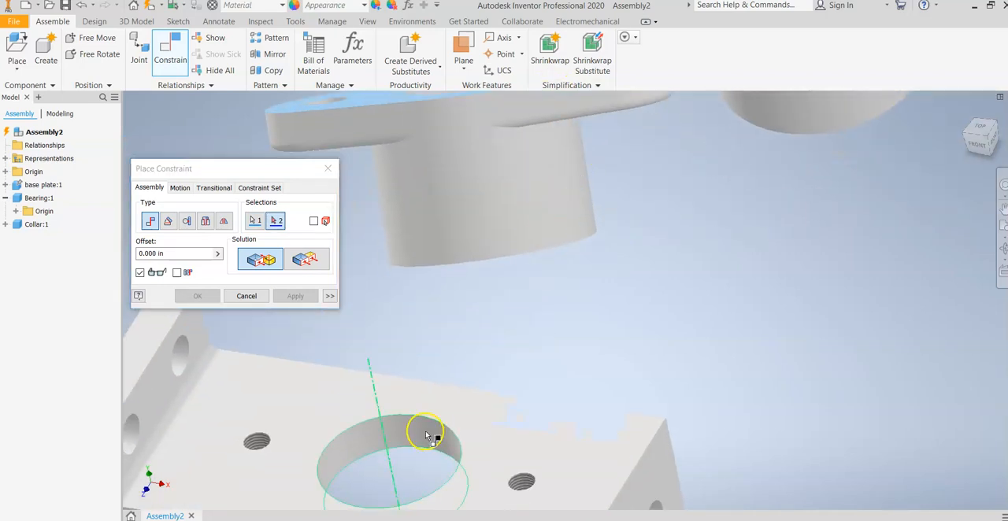
pyautogui.click(484, 427)
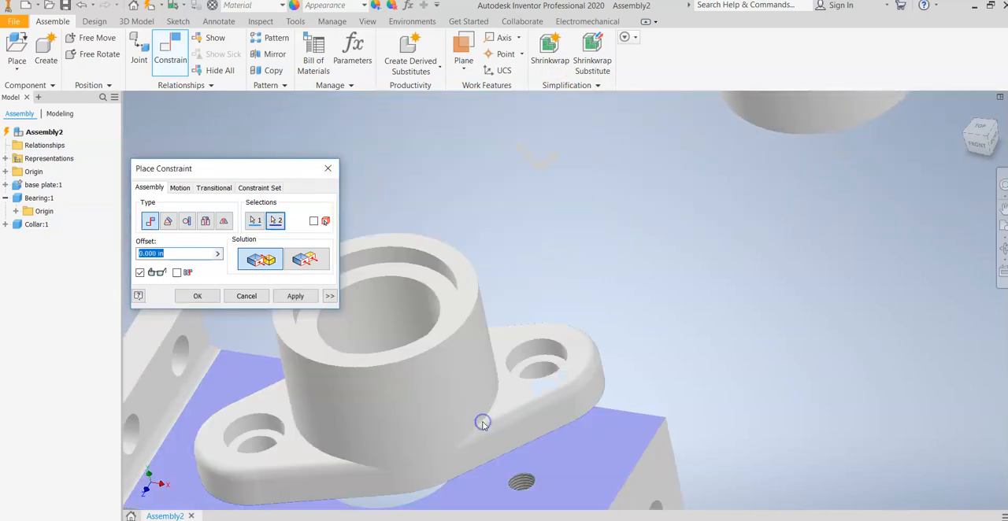
pyautogui.click(198, 296)
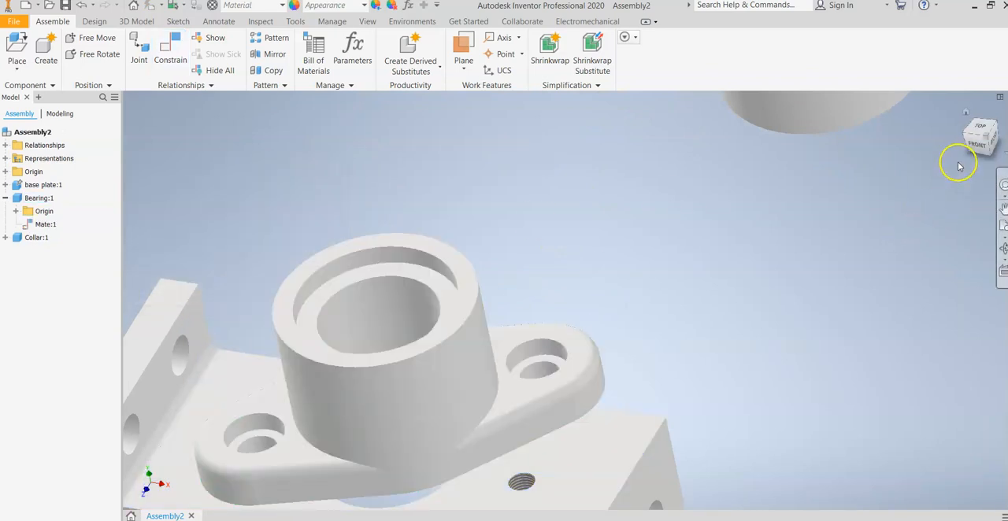
# Step: Slide the bearing within the mated plane away from the base plate and check the contact plane from the front
pyautogui.click(974, 146)
pyautogui.moveTo(551, 297); pyautogui.dragTo(535, 280)
pyautogui.click(979, 135)
pyautogui.moveTo(981, 145); pyautogui.dragTo(934, 197)
pyautogui.moveTo(487, 380); pyautogui.dragTo(516, 164)
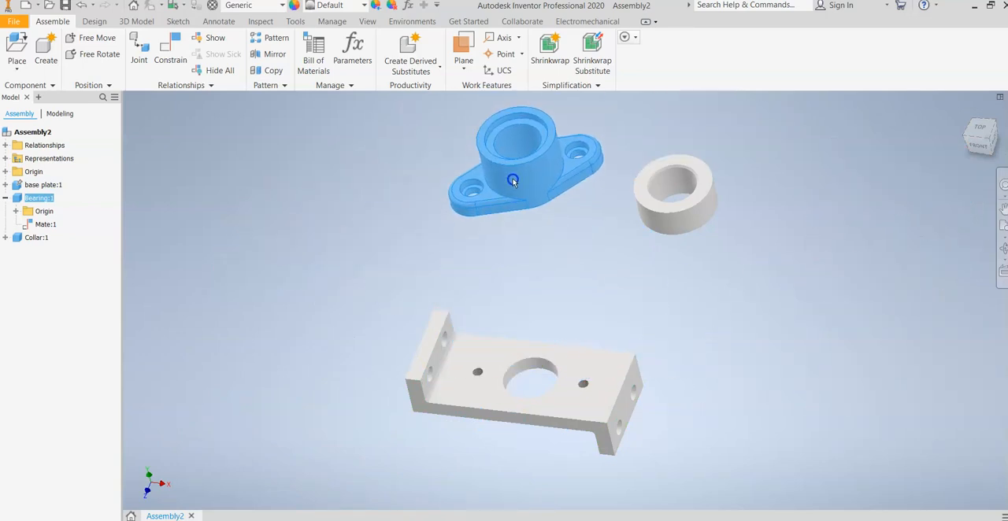
pyautogui.click(979, 147)
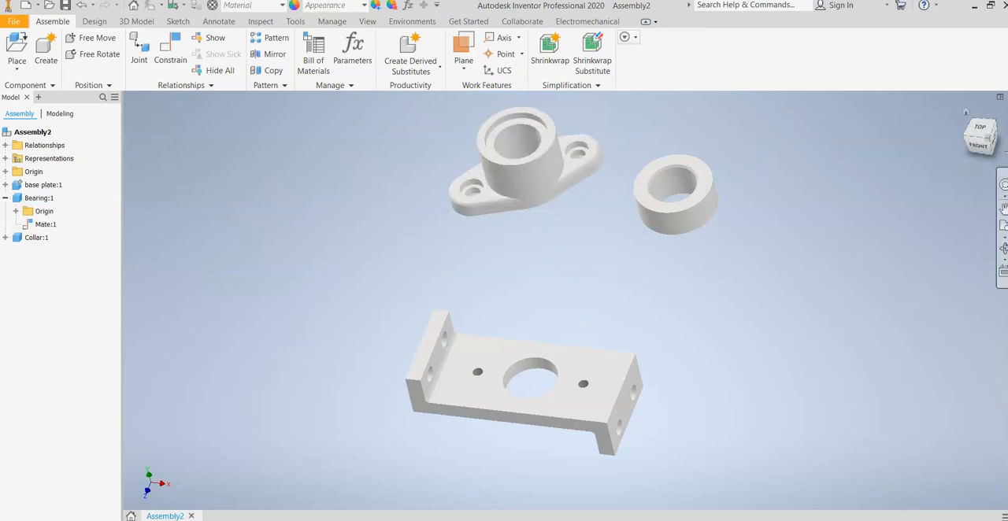
pyautogui.click(979, 145)
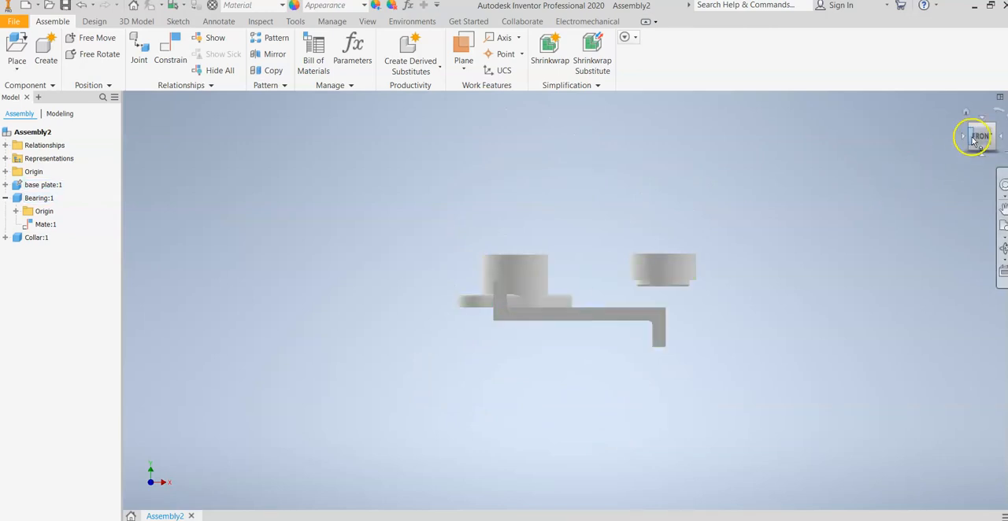
pyautogui.moveTo(976, 135); pyautogui.dragTo(914, 205)
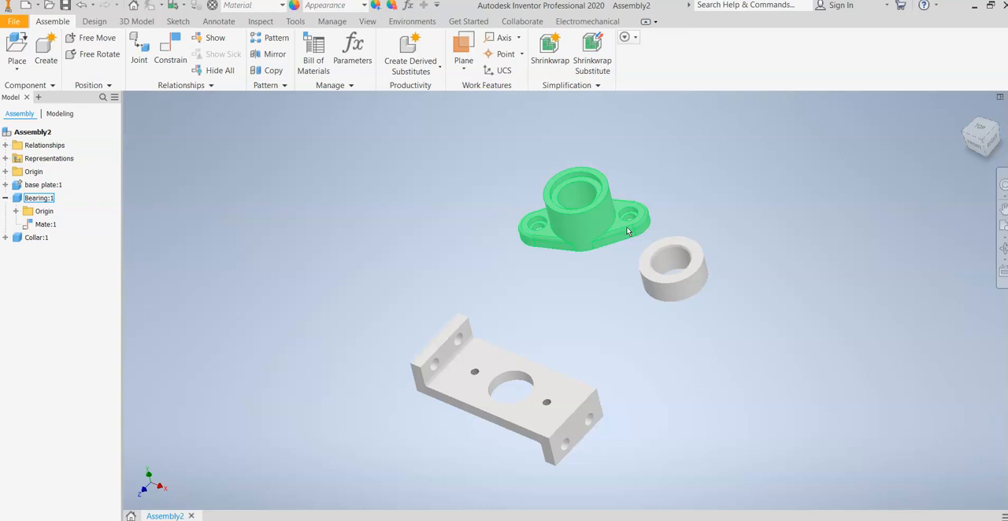
# Step: Examine the bearing's bore and the base plate's large center hole
pyautogui.click(571, 134)
pyautogui.click(577, 197)
pyautogui.scroll(-3, 583, 208)
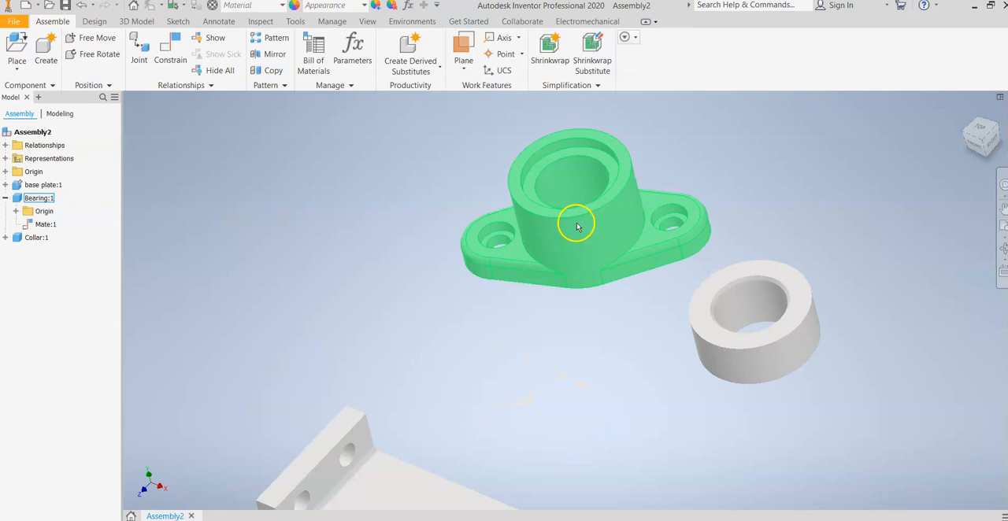
pyautogui.click(621, 116)
pyautogui.scroll(2, 612, 119)
pyautogui.moveTo(612, 119); pyautogui.dragTo(606, 96, button='middle')
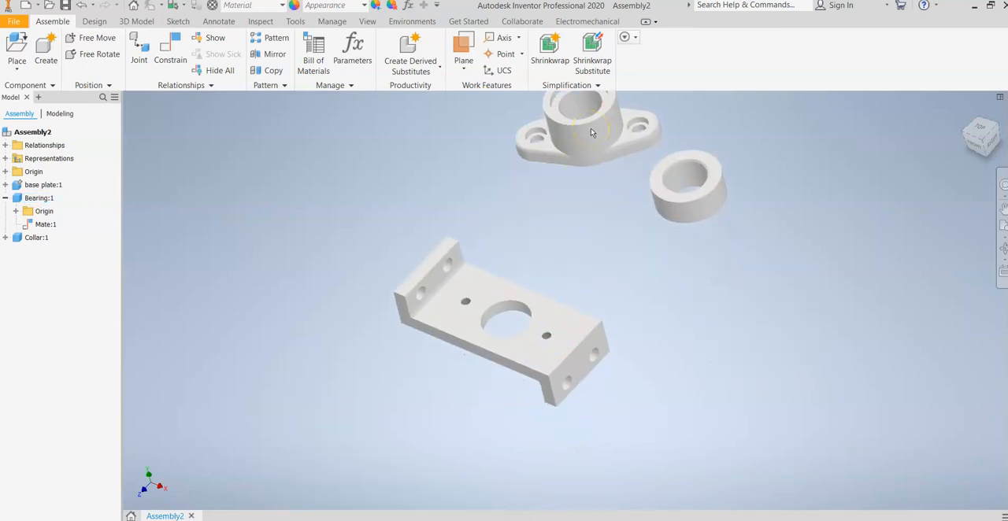
pyautogui.click(576, 149)
pyautogui.click(482, 354)
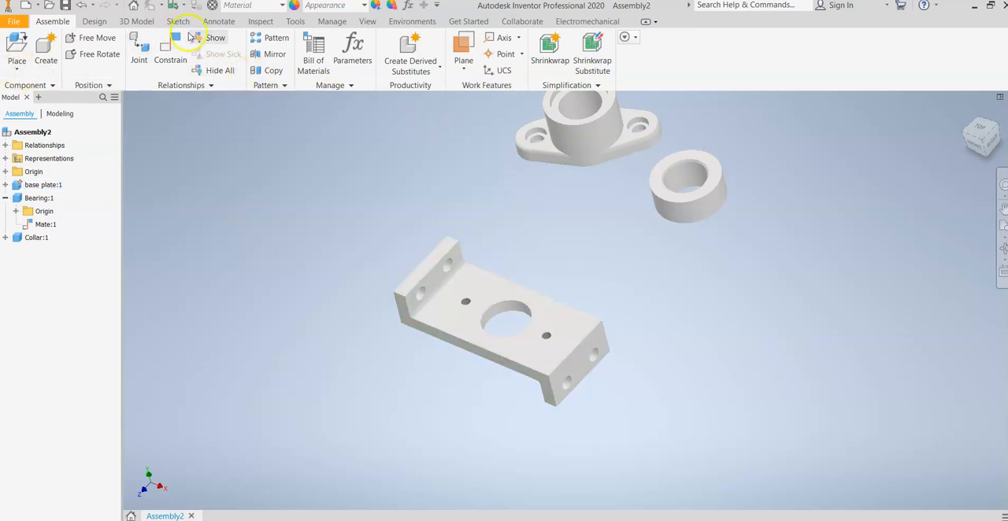
# Step: Start a Mate constraint and pick the center axis of the bearing's bore as the first selection
pyautogui.click(169, 54)
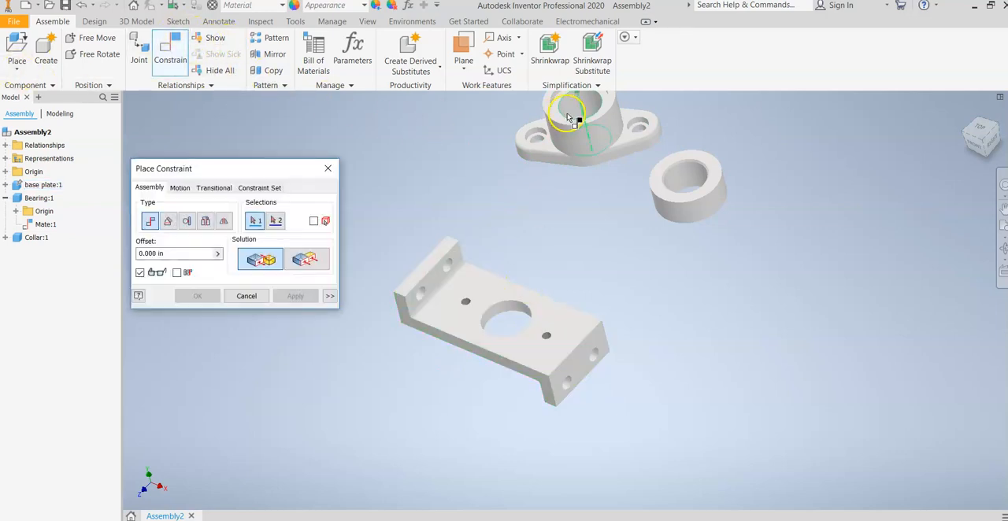
pyautogui.scroll(-3, 564, 132)
pyautogui.moveTo(561, 143); pyautogui.dragTo(525, 384, button='middle')
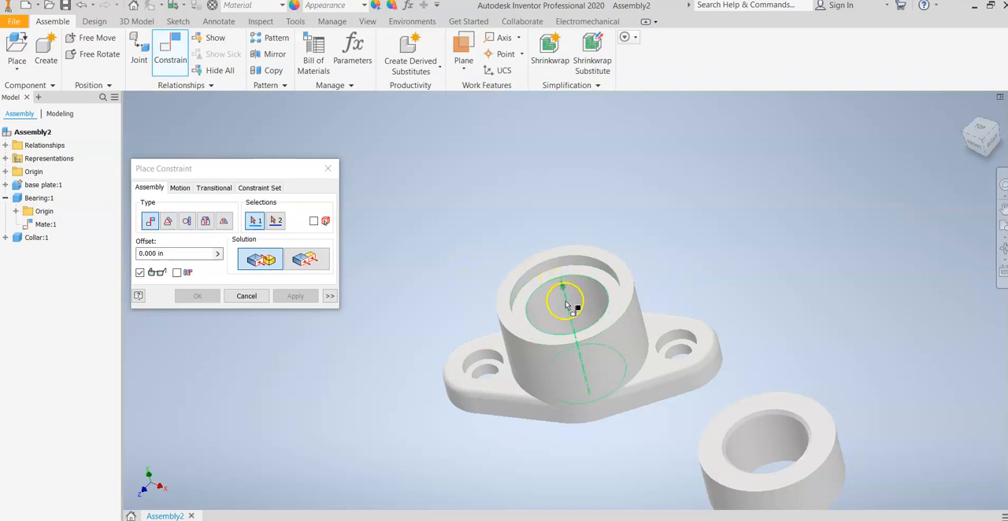
pyautogui.scroll(-3, 571, 307)
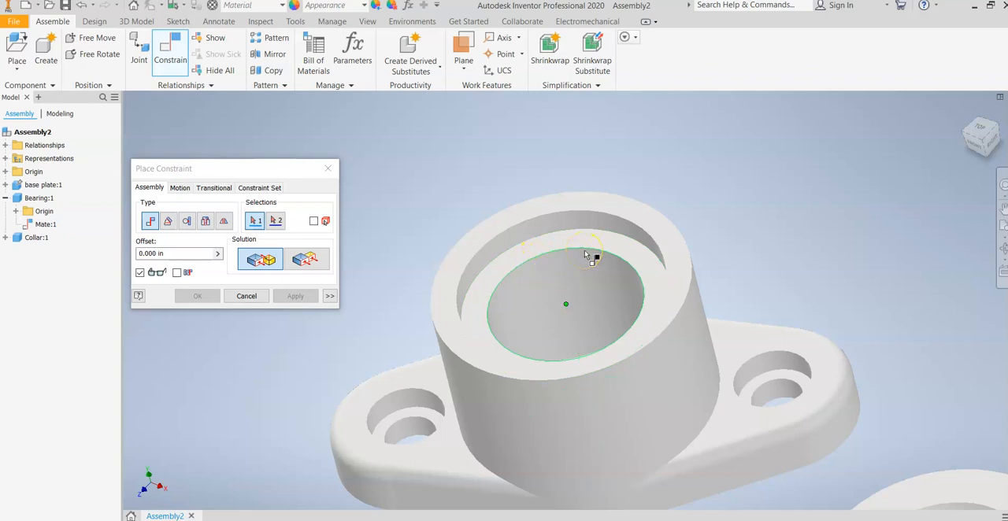
pyautogui.moveTo(603, 271)
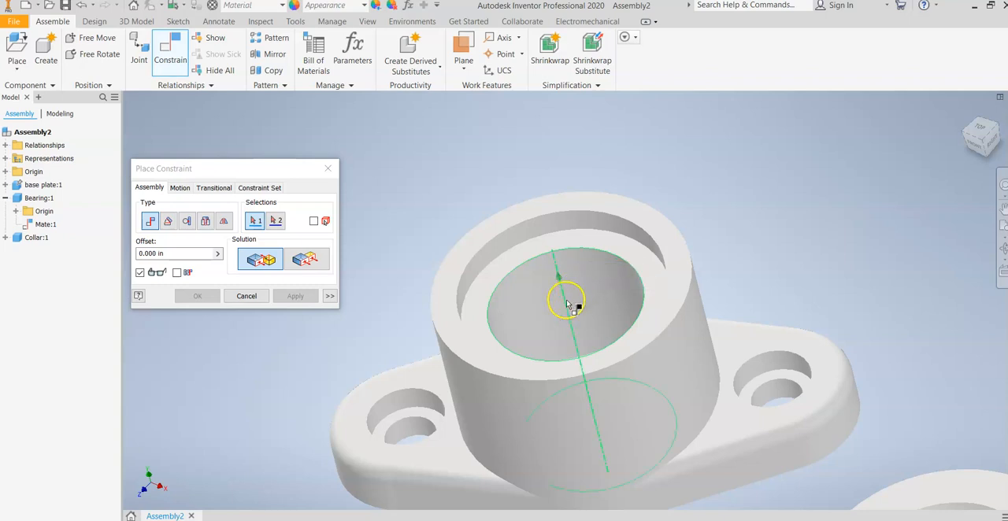
pyautogui.moveTo(571, 285); pyautogui.dragTo(571, 209, button='middle')
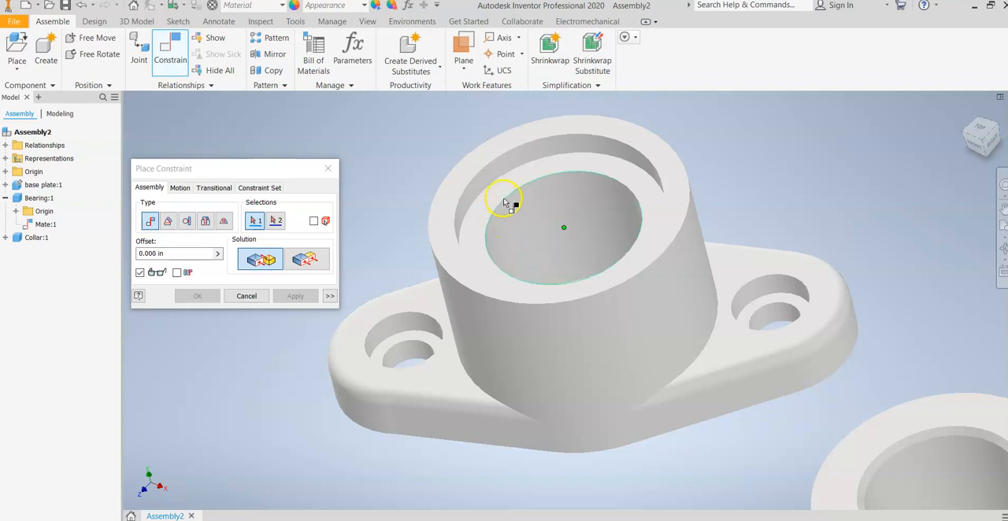
pyautogui.click(567, 242)
# Step: Pick the axis of the base plate's large center hole as the second selection and accept the mate with a 0.000 in offset
pyautogui.scroll(5, 576, 250)
pyautogui.moveTo(566, 285); pyautogui.dragTo(587, 170, button='middle')
pyautogui.scroll(-3, 463, 430)
pyautogui.moveTo(514, 306); pyautogui.dragTo(531, 201, button='middle')
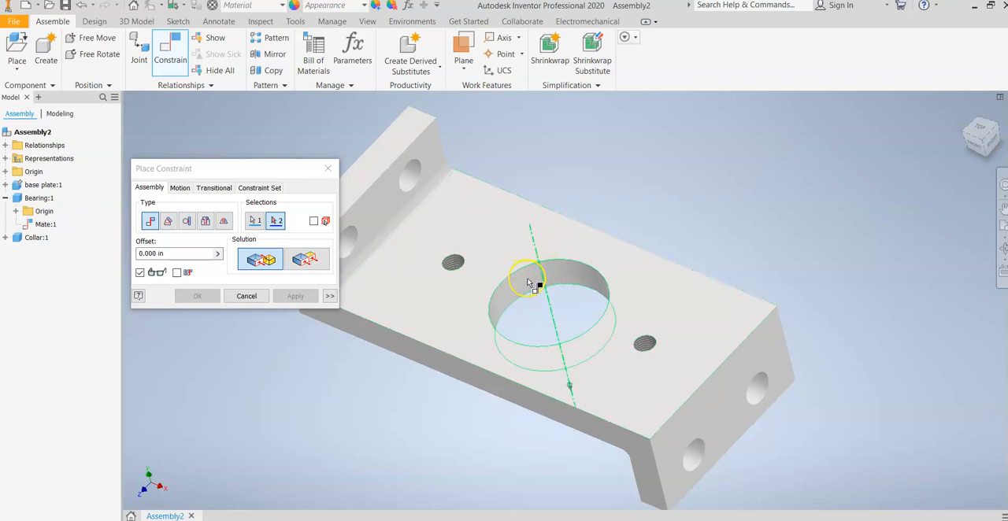
pyautogui.moveTo(528, 281)
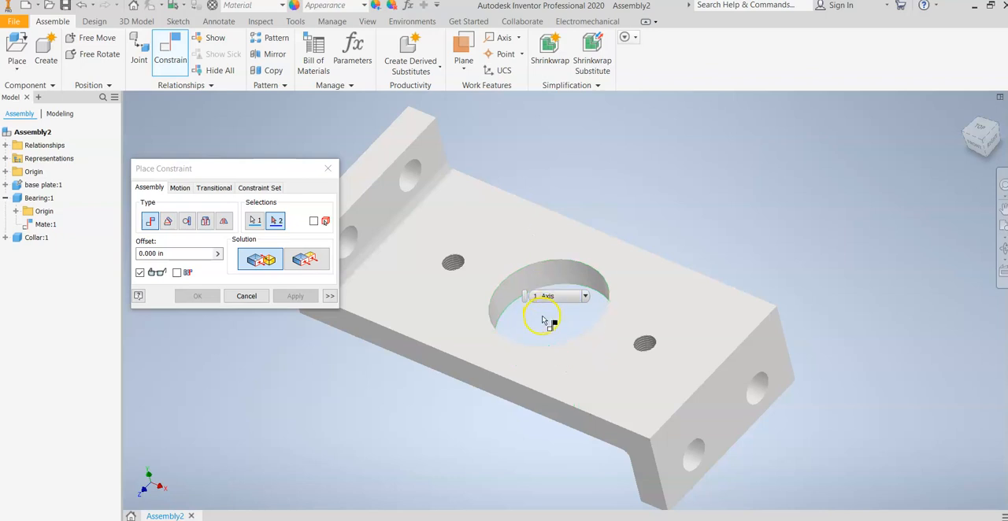
pyautogui.click(590, 274)
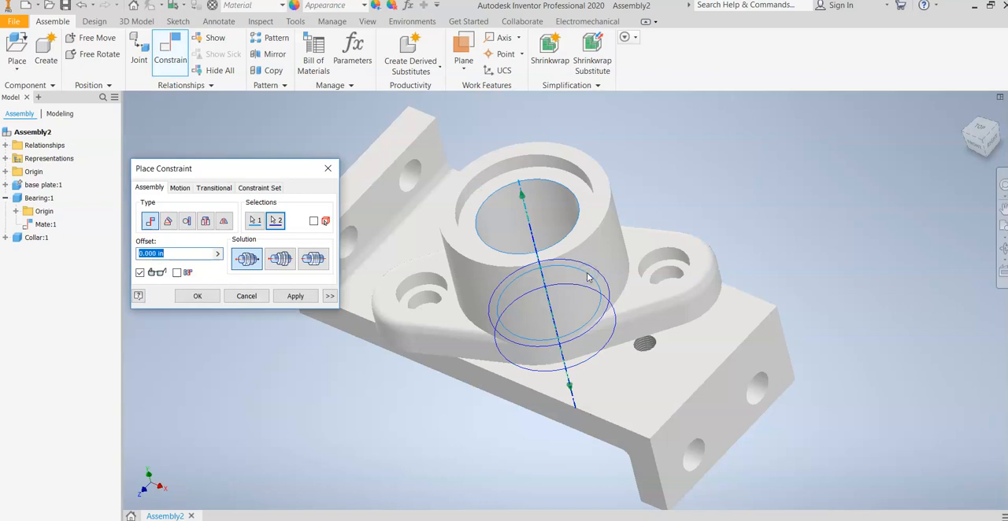
pyautogui.click(200, 296)
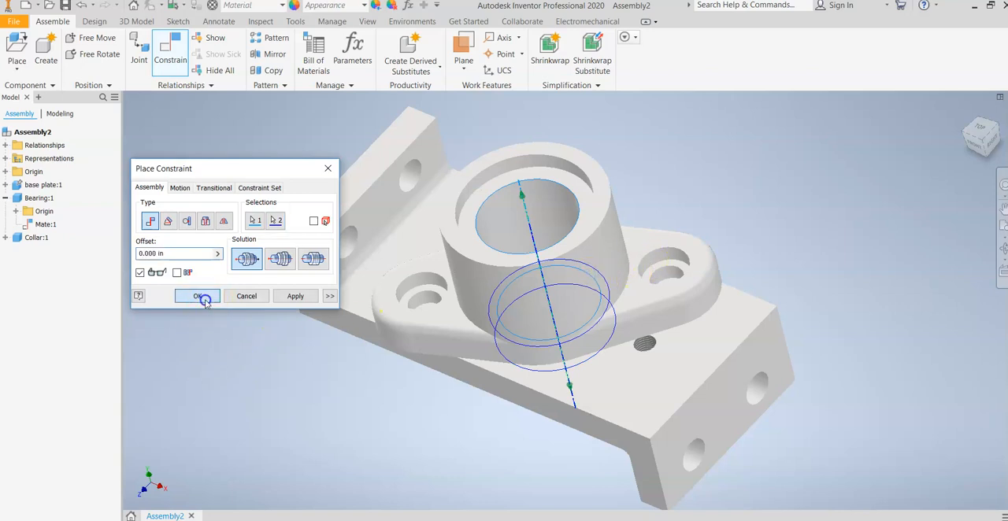
# Step: Rotate the bearing about the shared axis to bring its flange holes near the base plate's threaded holes, and inspect them from above
pyautogui.click(638, 280)
pyautogui.moveTo(668, 254); pyautogui.dragTo(918, 121)
pyautogui.moveTo(552, 313); pyautogui.dragTo(473, 373)
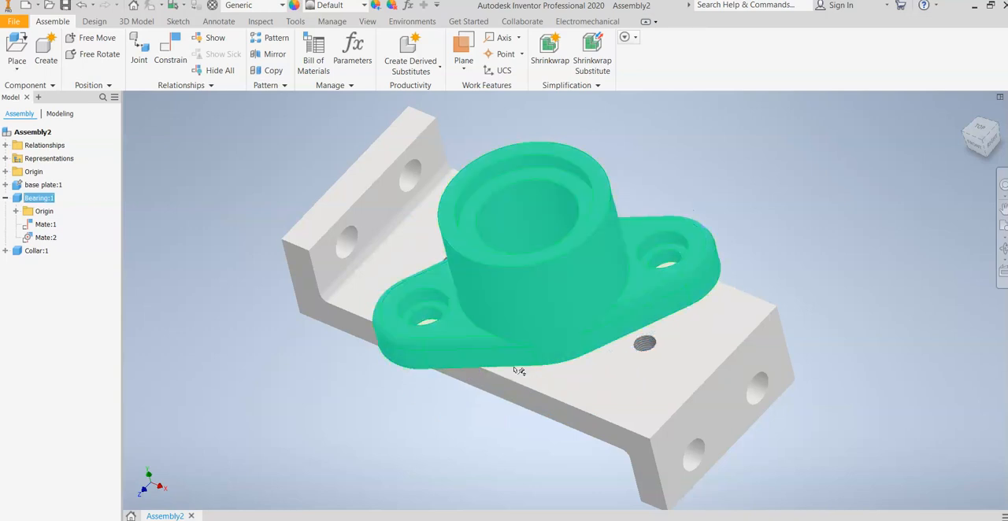
pyautogui.scroll(-5, 648, 383)
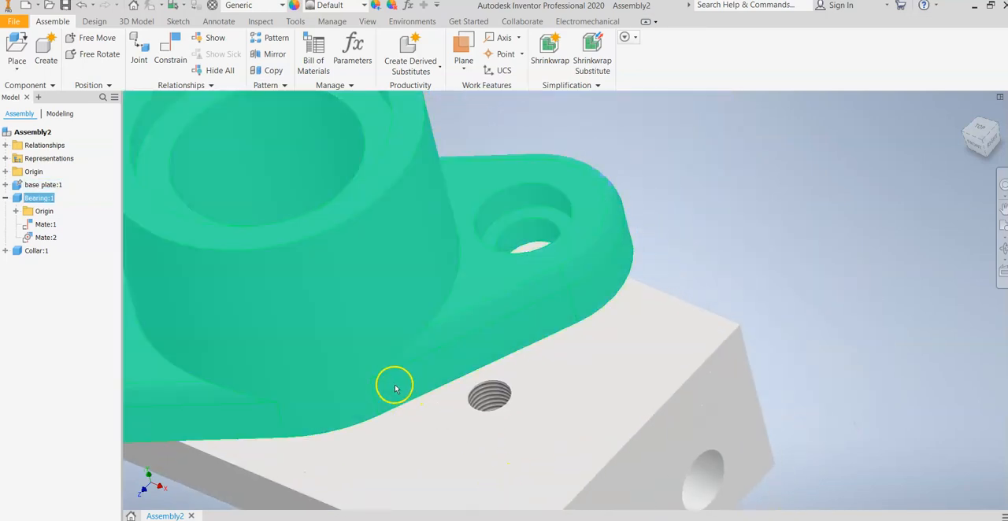
pyautogui.moveTo(482, 285); pyautogui.dragTo(428, 460)
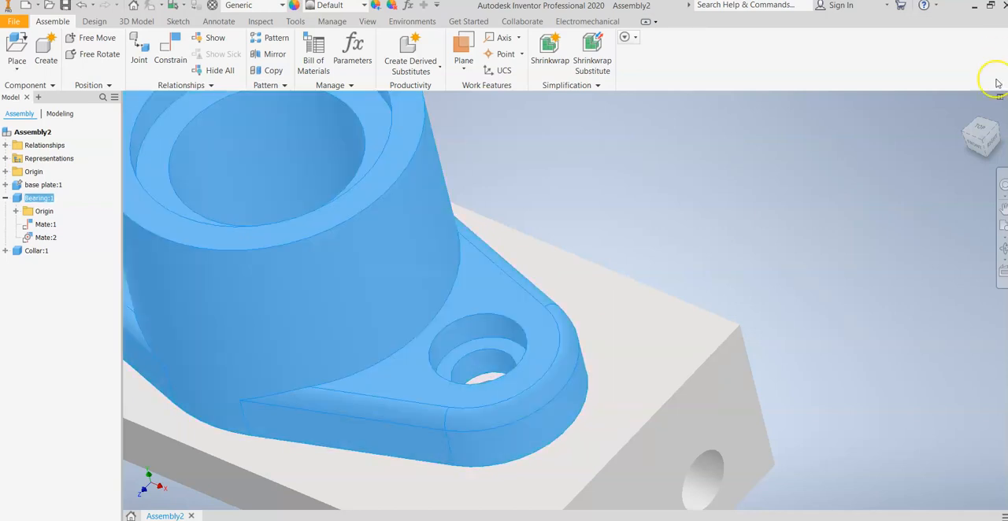
pyautogui.click(972, 129)
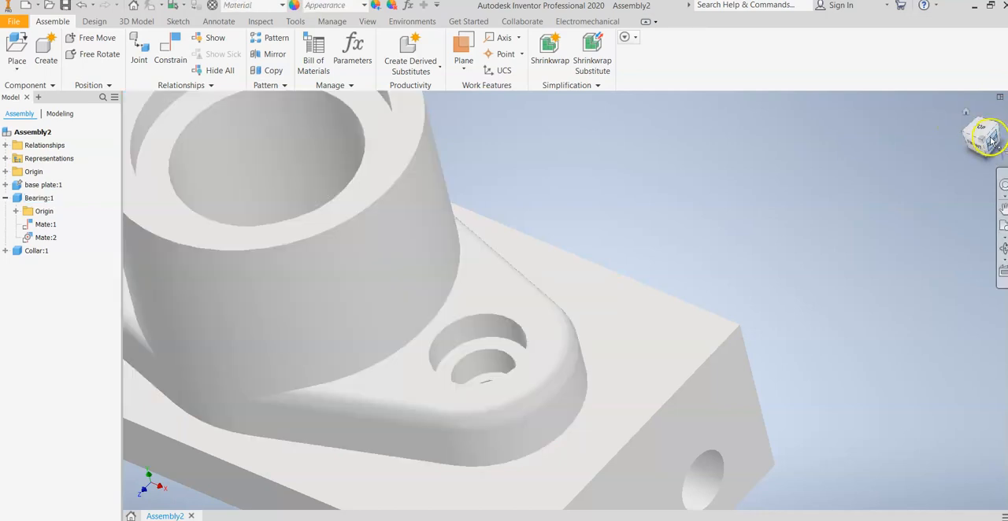
pyautogui.click(982, 146)
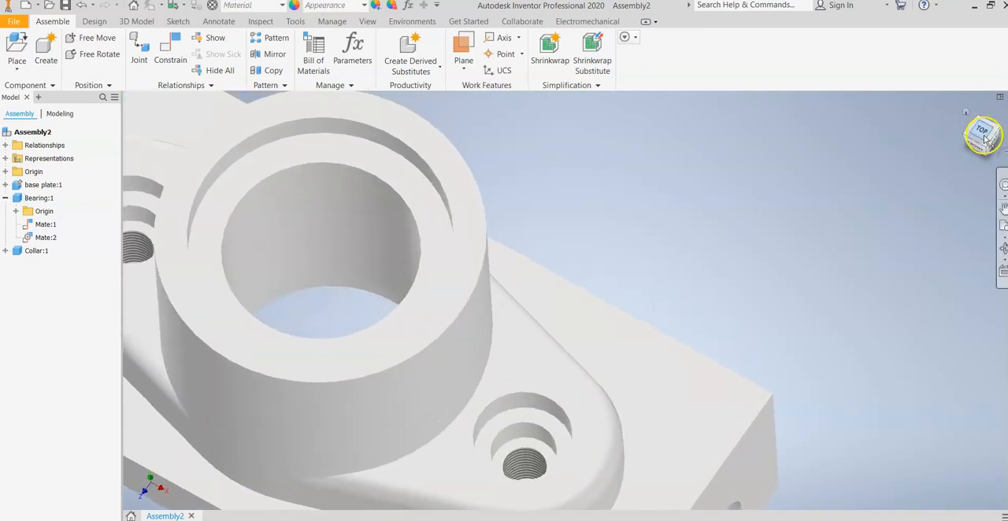
# Step: Mate the axis of the bearing's flange screw hole to the axis of the base plate's threaded hole with a 0.000 in offset
pyautogui.scroll(-6, 546, 436)
pyautogui.moveTo(546, 436); pyautogui.dragTo(581, 176, button='middle')
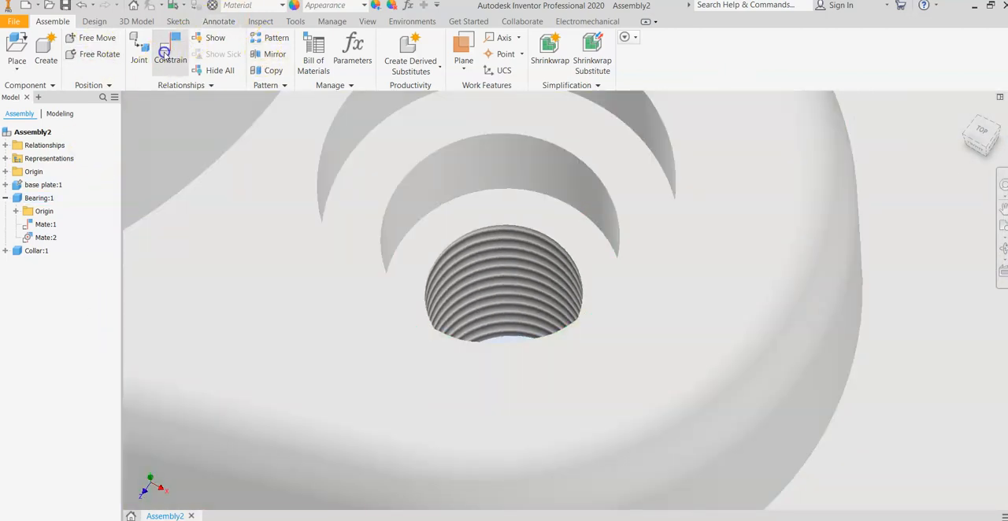
pyautogui.click(165, 53)
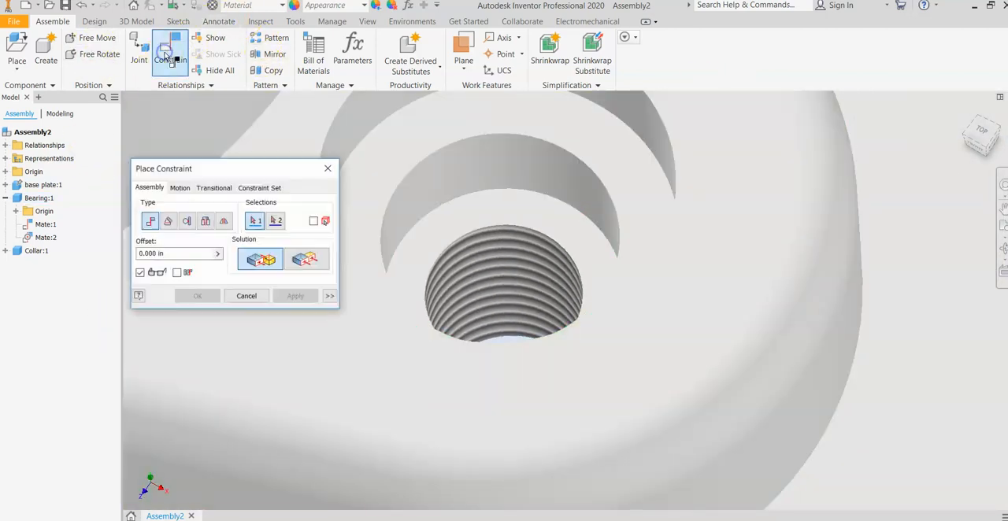
pyautogui.click(490, 141)
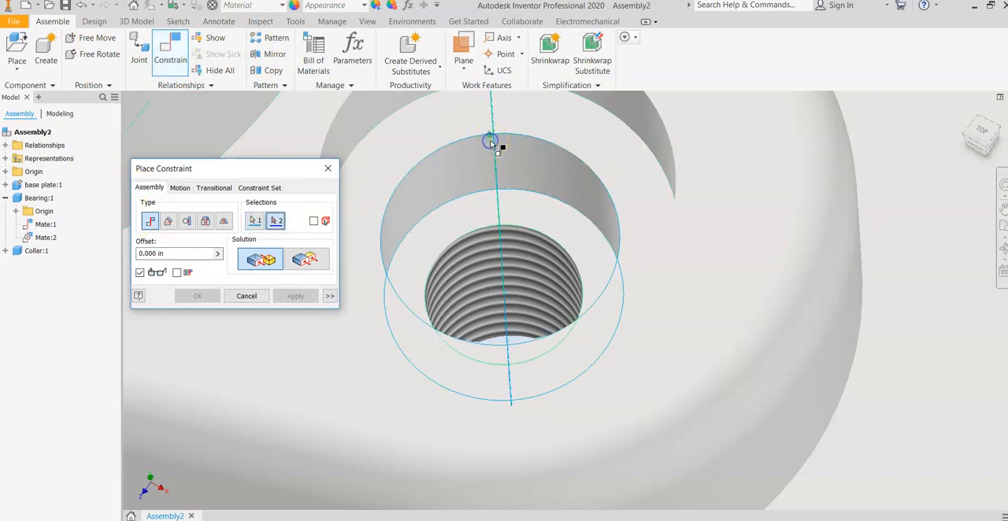
pyautogui.click(566, 269)
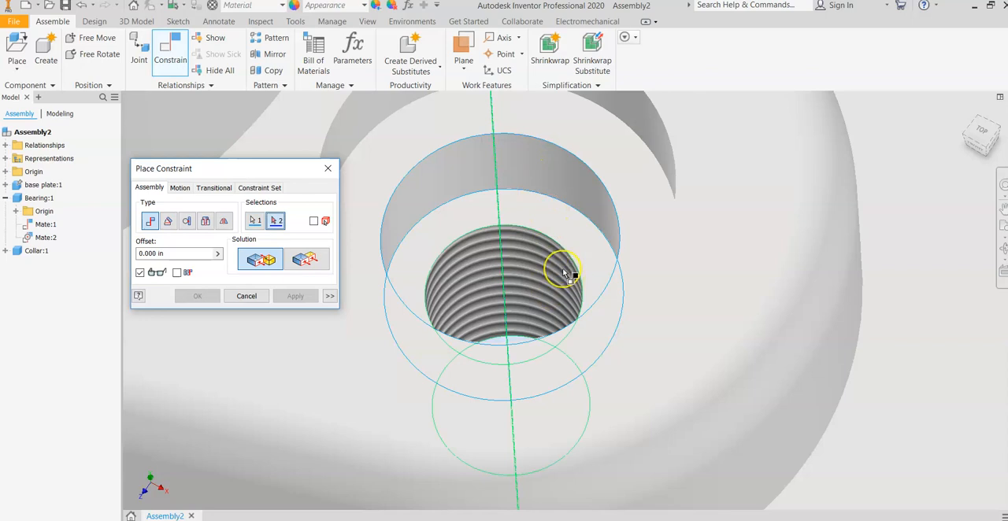
pyautogui.click(579, 288)
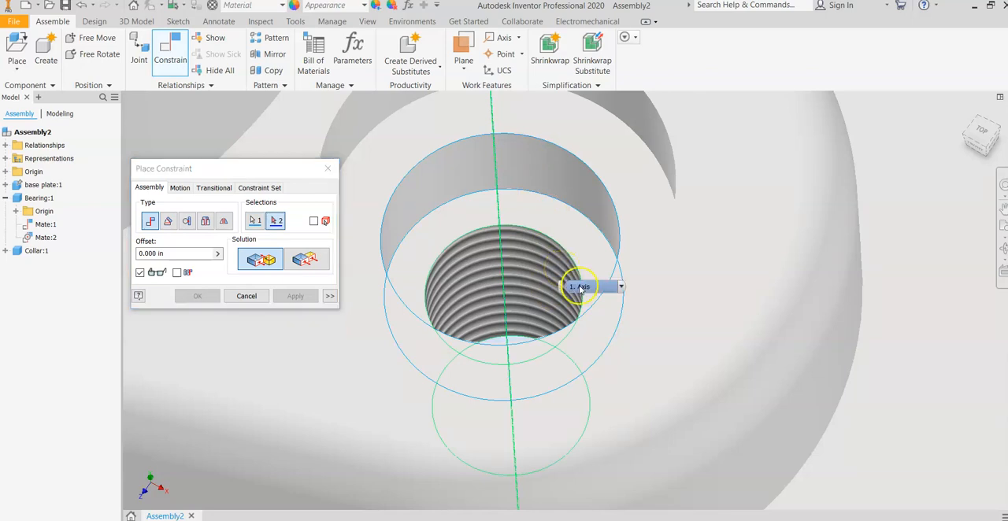
pyautogui.click(582, 287)
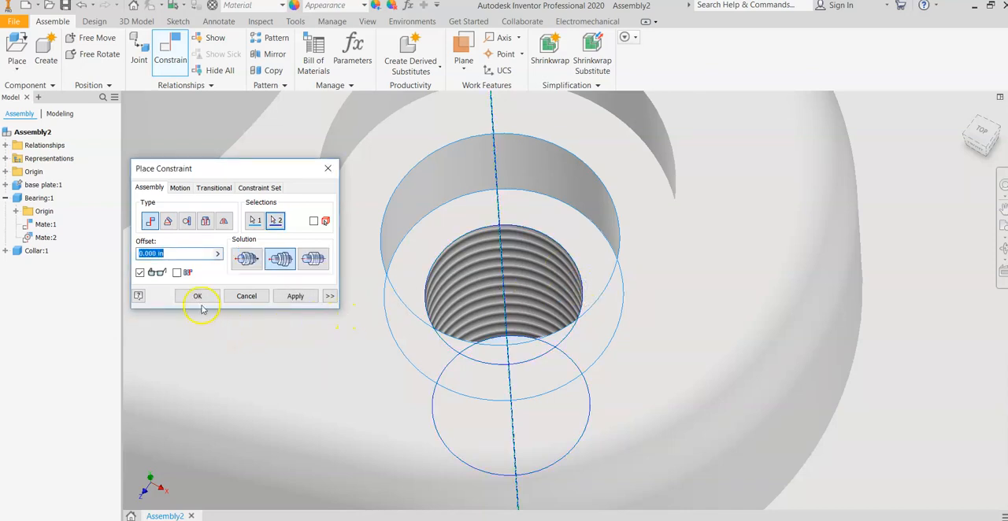
pyautogui.click(295, 296)
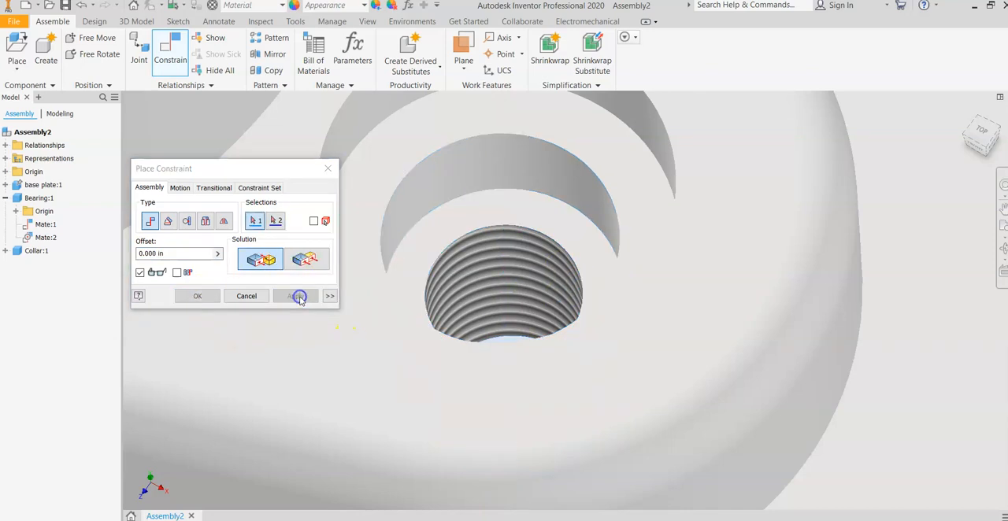
pyautogui.click(328, 168)
# Step: Try to move the bearing on the base plate in several directions to test whether it is fully constrained
pyautogui.scroll(-5, 533, 217)
pyautogui.scroll(2, 522, 405)
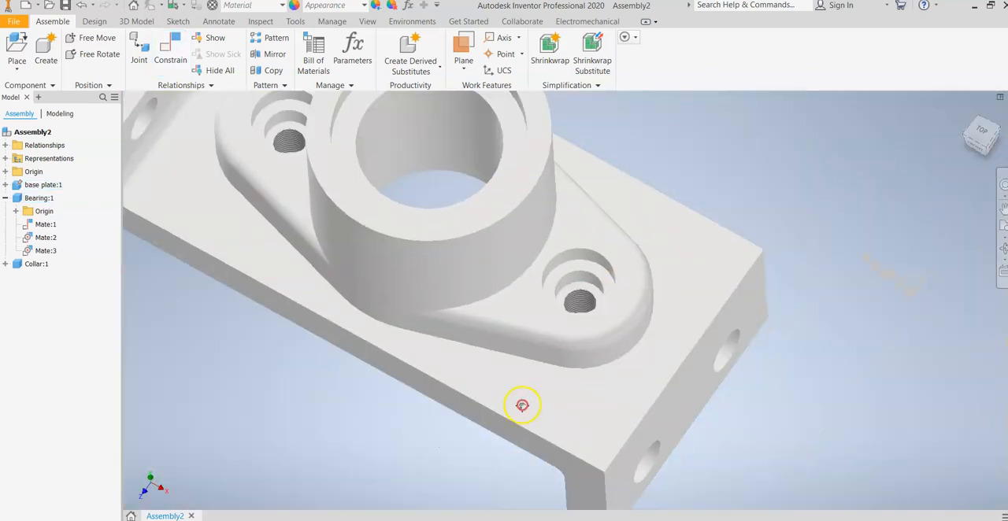
pyautogui.scroll(2, 442, 384)
pyautogui.click(487, 332)
pyautogui.moveTo(358, 313); pyautogui.dragTo(433, 272)
pyautogui.moveTo(362, 296); pyautogui.dragTo(341, 259)
pyautogui.click(371, 307)
pyautogui.moveTo(481, 255); pyautogui.dragTo(515, 198)
pyautogui.moveTo(484, 231); pyautogui.dragTo(547, 144)
pyautogui.moveTo(426, 289); pyautogui.dragTo(362, 197)
pyautogui.moveTo(323, 236); pyautogui.dragTo(314, 264)
pyautogui.moveTo(325, 286); pyautogui.dragTo(552, 172)
pyautogui.moveTo(543, 254); pyautogui.dragTo(615, 148)
pyautogui.moveTo(472, 277); pyautogui.dragTo(421, 351)
pyautogui.moveTo(365, 329); pyautogui.dragTo(425, 280)
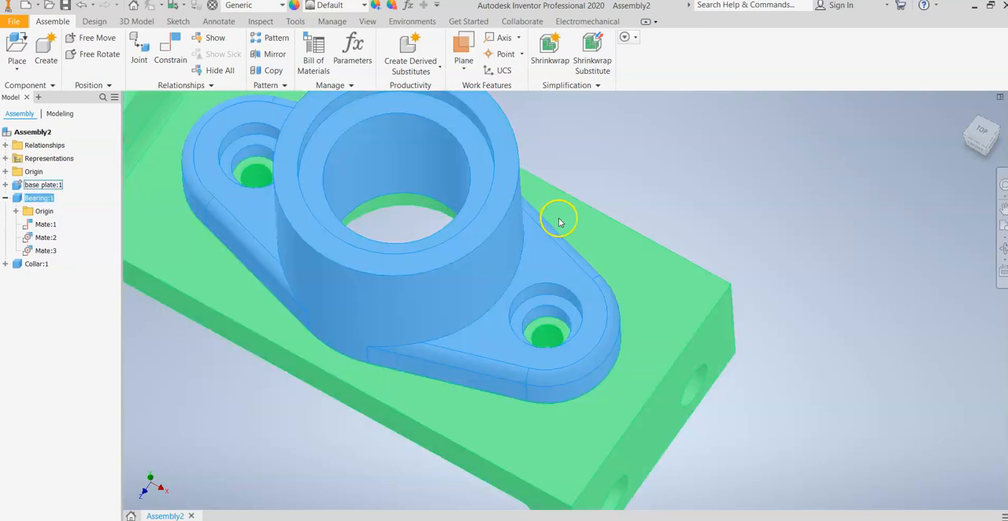
pyautogui.scroll(5, 551, 228)
pyautogui.scroll(-3, 496, 262)
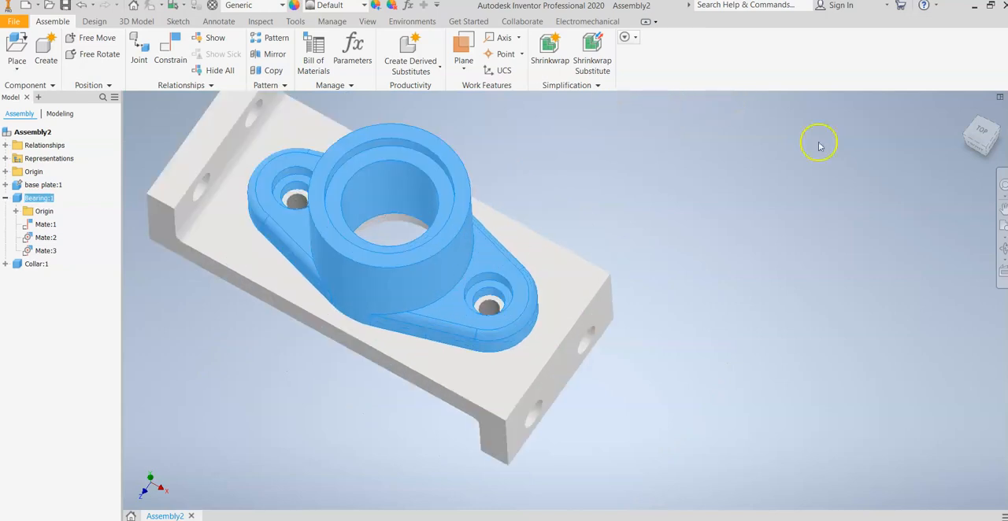
pyautogui.click(983, 137)
pyautogui.click(554, 351)
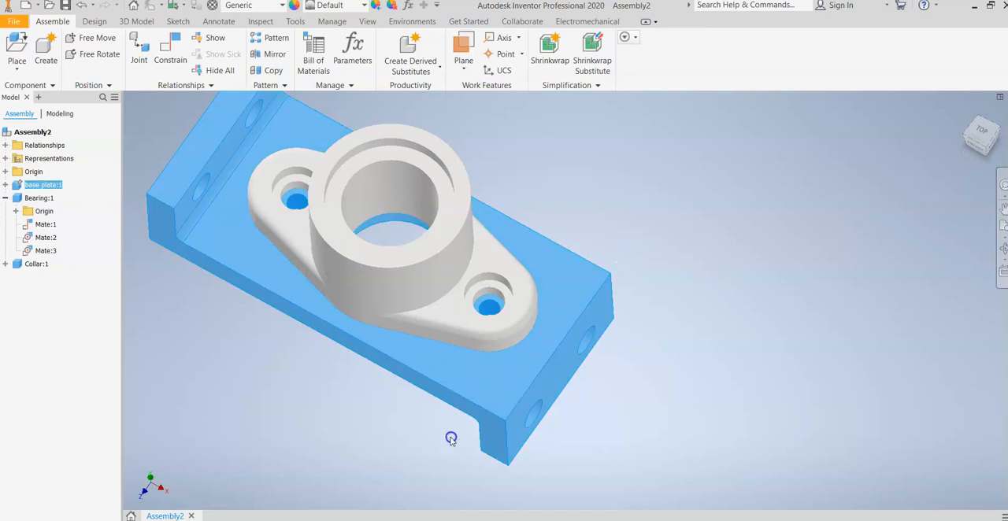
pyautogui.click(463, 308)
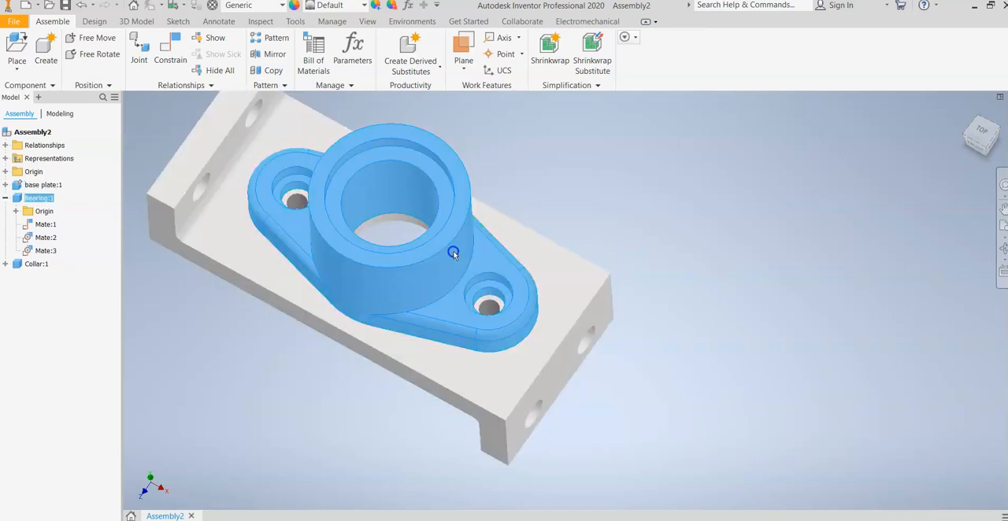
# Step: Move the loose collar away from the base plate to a spot in front of the bearing's open end
pyautogui.scroll(-3, 474, 241)
pyautogui.moveTo(477, 247); pyautogui.dragTo(391, 373, button='middle')
pyautogui.click(564, 254)
pyautogui.moveTo(563, 255); pyautogui.dragTo(248, 455)
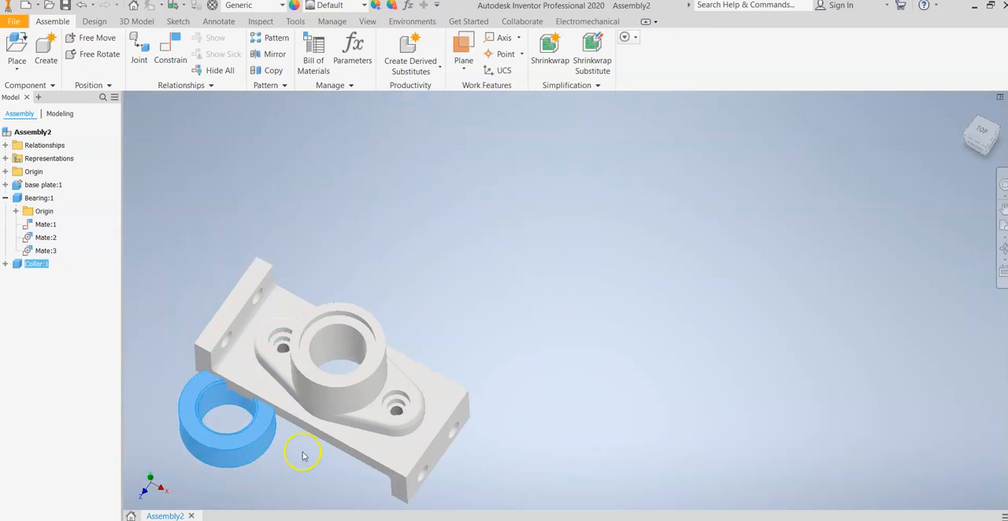
pyautogui.click(265, 461)
pyautogui.scroll(-3, 266, 461)
pyautogui.moveTo(328, 390); pyautogui.dragTo(580, 172, button='middle')
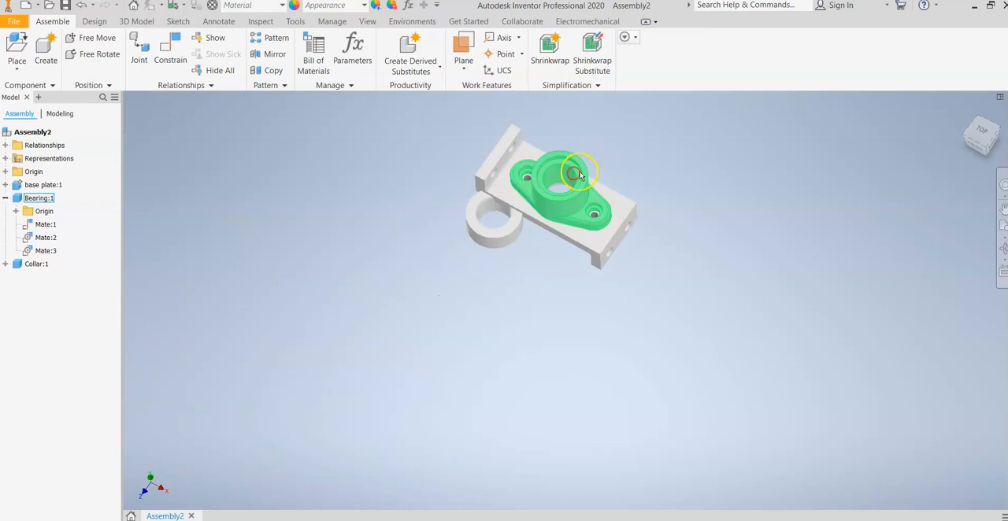
pyautogui.moveTo(977, 145); pyautogui.dragTo(643, 322)
pyautogui.scroll(3, 585, 196)
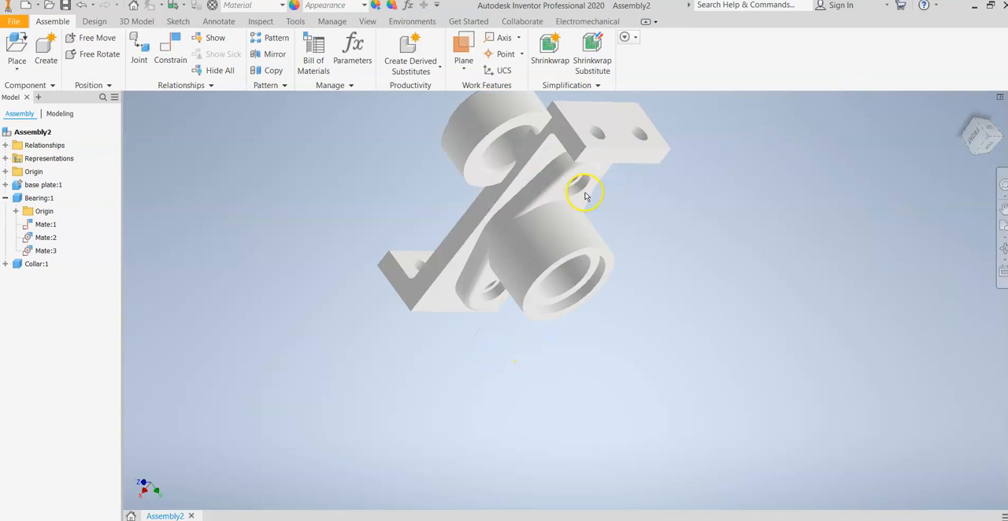
pyautogui.scroll(-3, 585, 196)
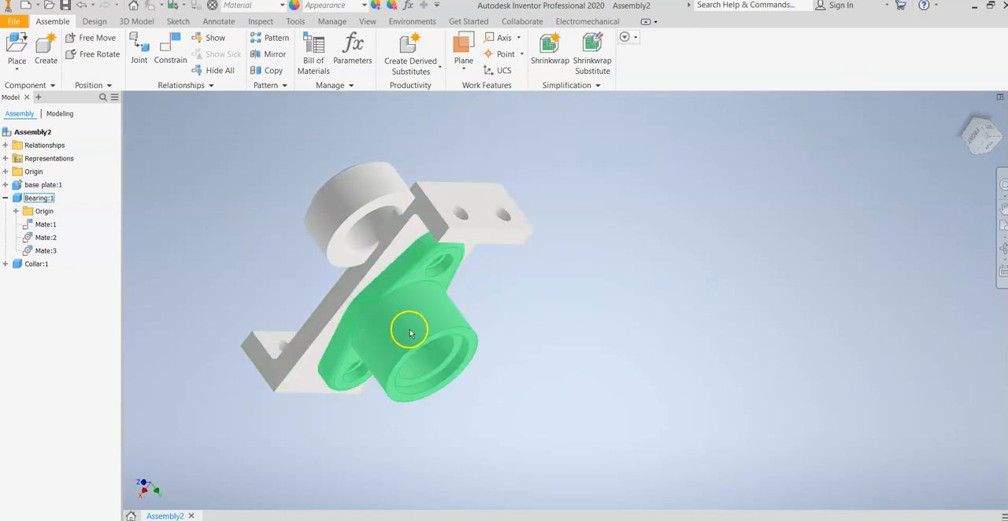
pyautogui.scroll(5, 551, 275)
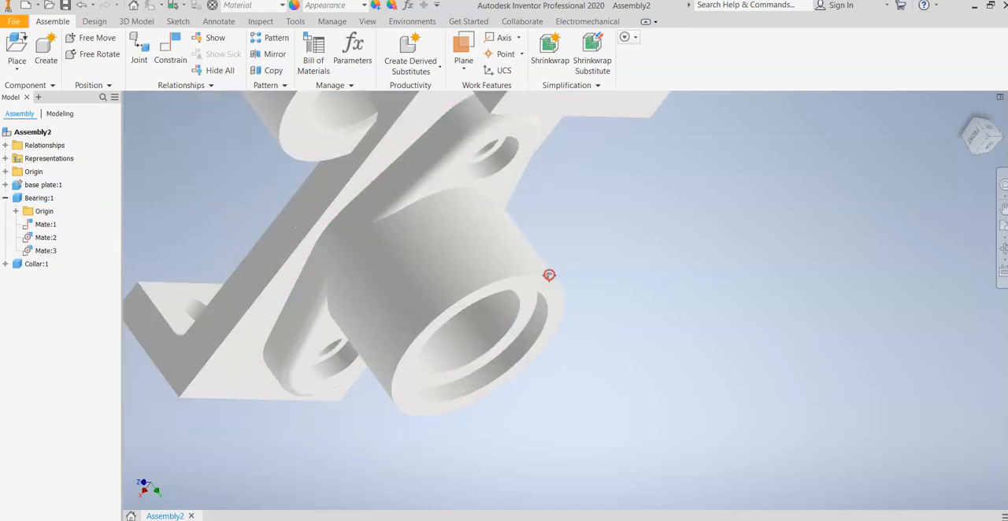
pyautogui.scroll(-3, 596, 295)
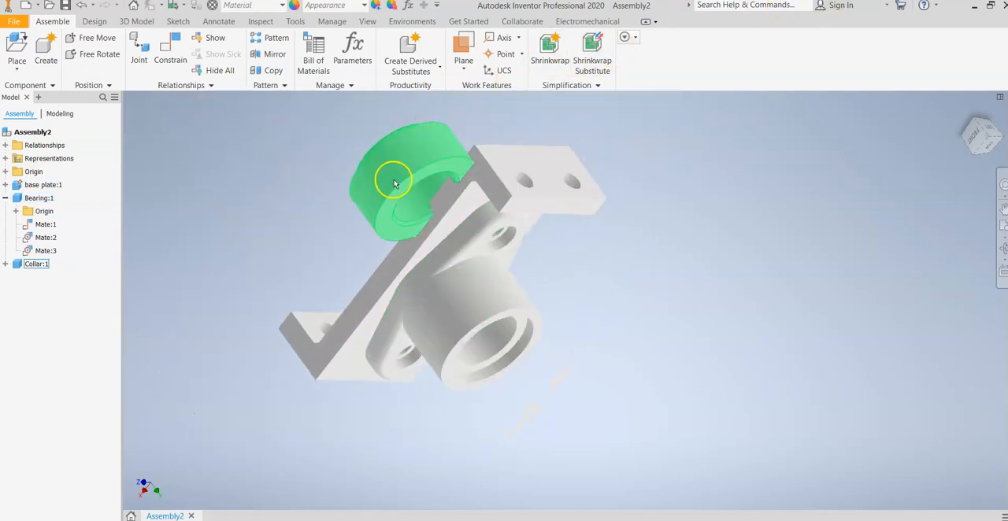
pyautogui.moveTo(409, 165); pyautogui.dragTo(598, 354)
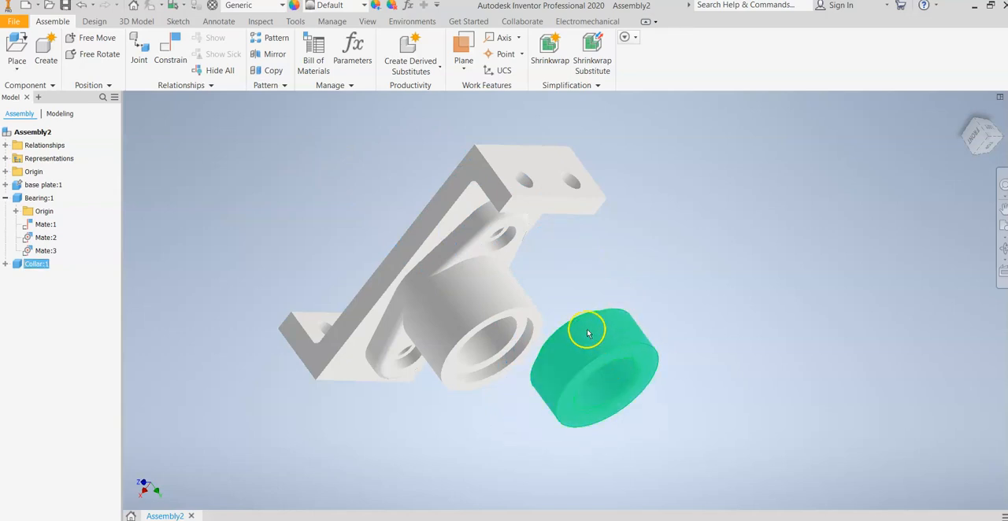
# Step: Examine the underside of the base plate and the stepped end of the collar facing the bearing
pyautogui.click(982, 144)
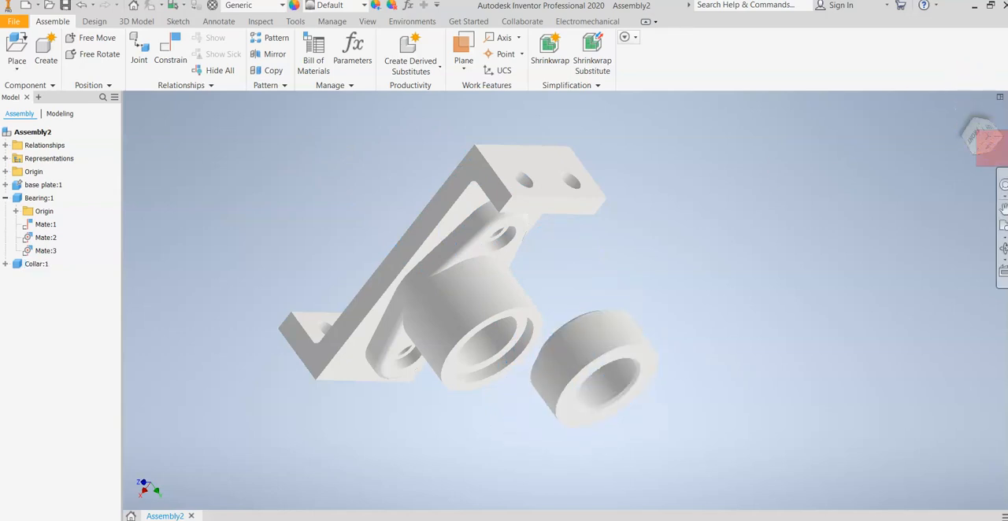
pyautogui.moveTo(984, 137); pyautogui.dragTo(160, 165)
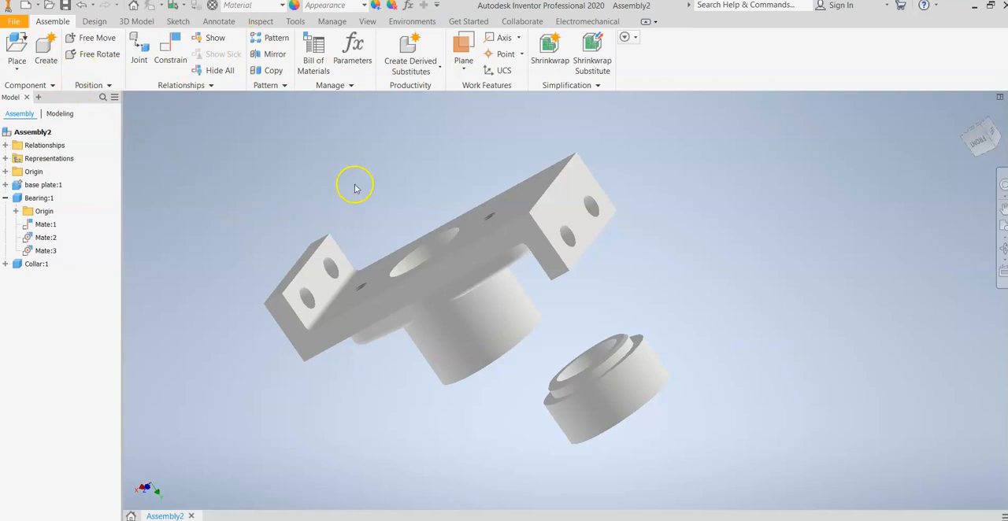
pyautogui.click(538, 181)
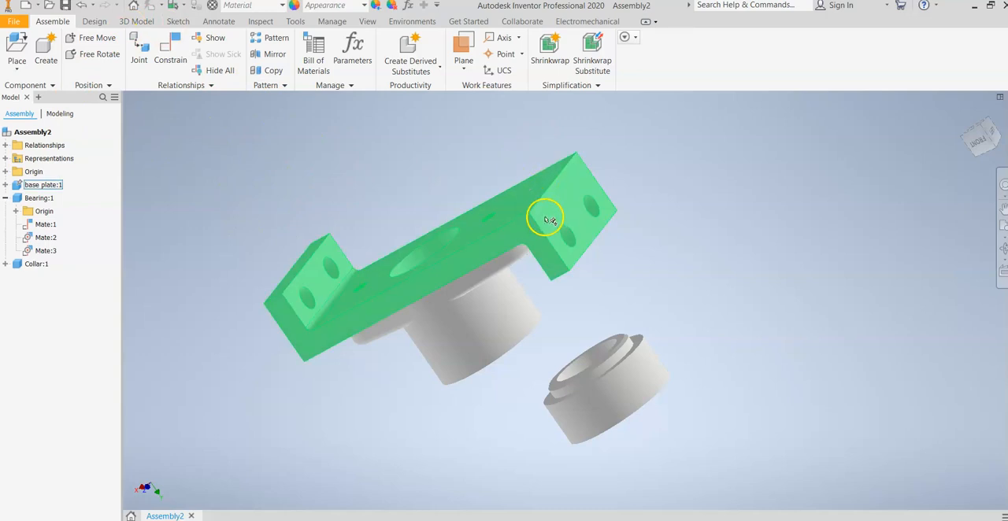
pyautogui.click(584, 152)
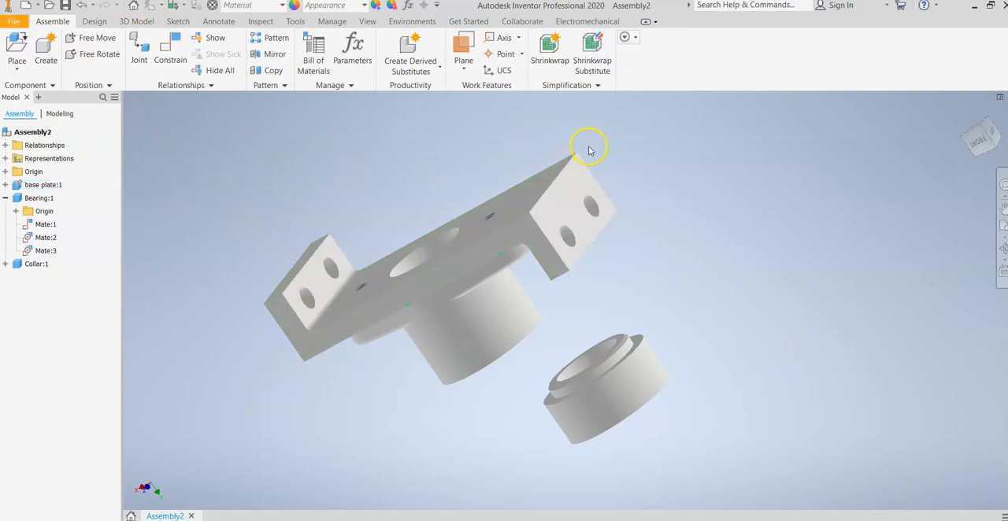
pyautogui.click(531, 208)
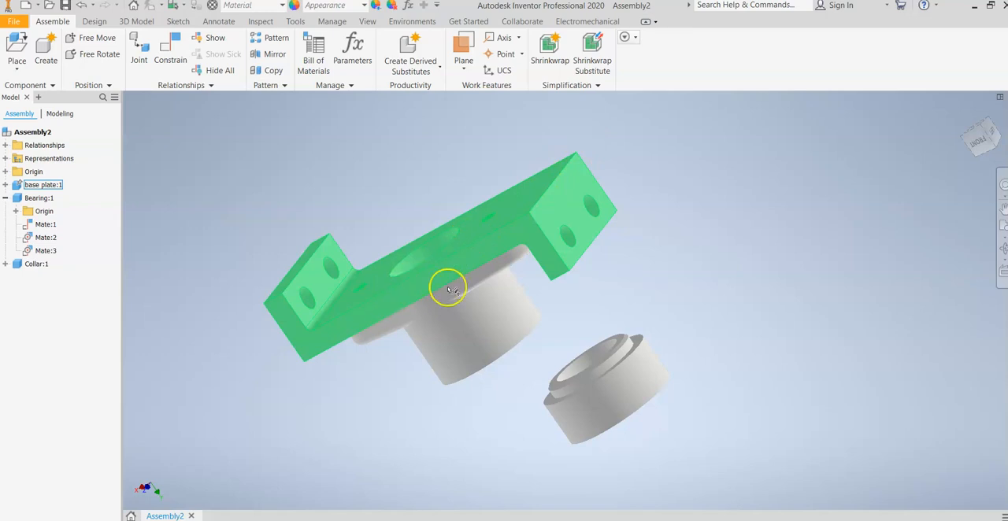
pyautogui.click(551, 286)
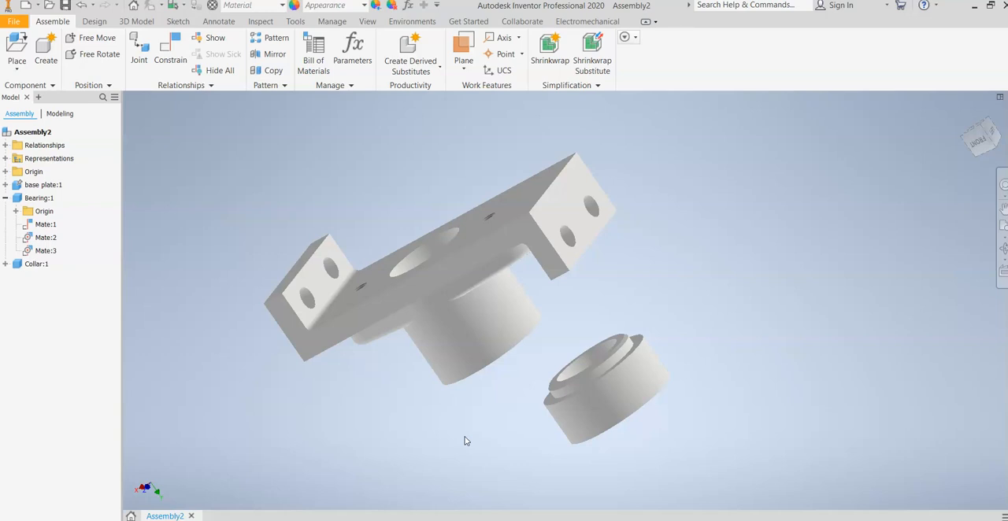
# Step: Mate the collar's center axis to the bearing's center axis with a 0.000 in offset
pyautogui.scroll(3, 514, 437)
pyautogui.moveTo(515, 434); pyautogui.dragTo(381, 396, button='middle')
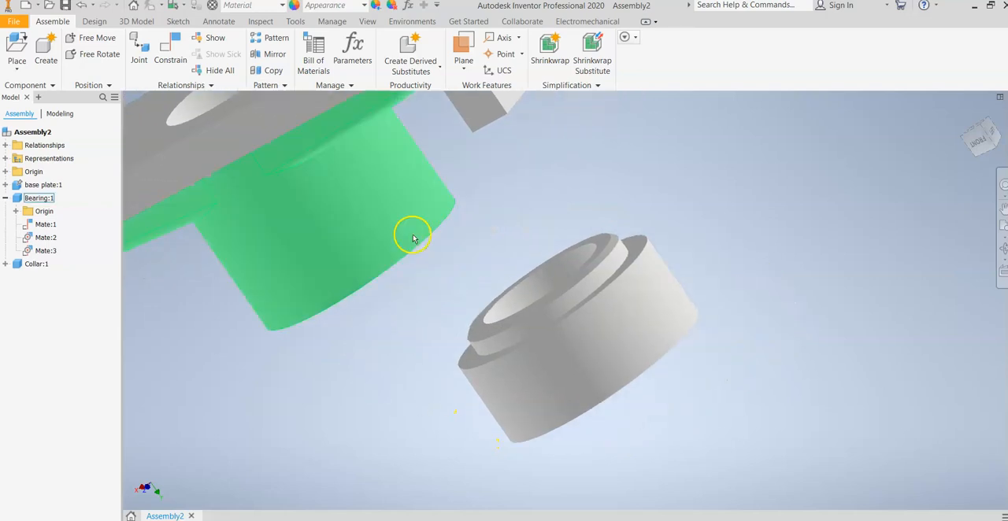
pyautogui.click(170, 51)
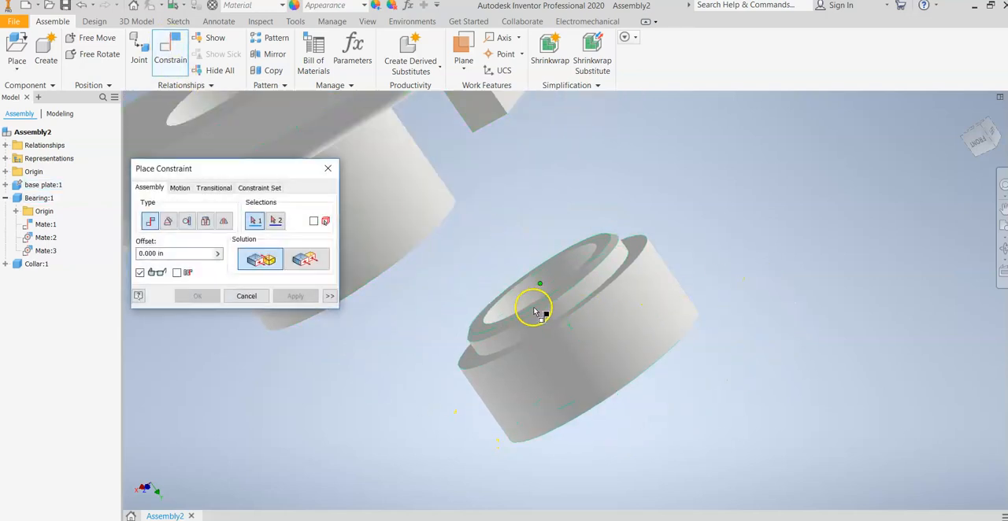
pyautogui.scroll(3, 494, 334)
pyautogui.scroll(-3, 504, 327)
pyautogui.click(578, 313)
pyautogui.click(409, 235)
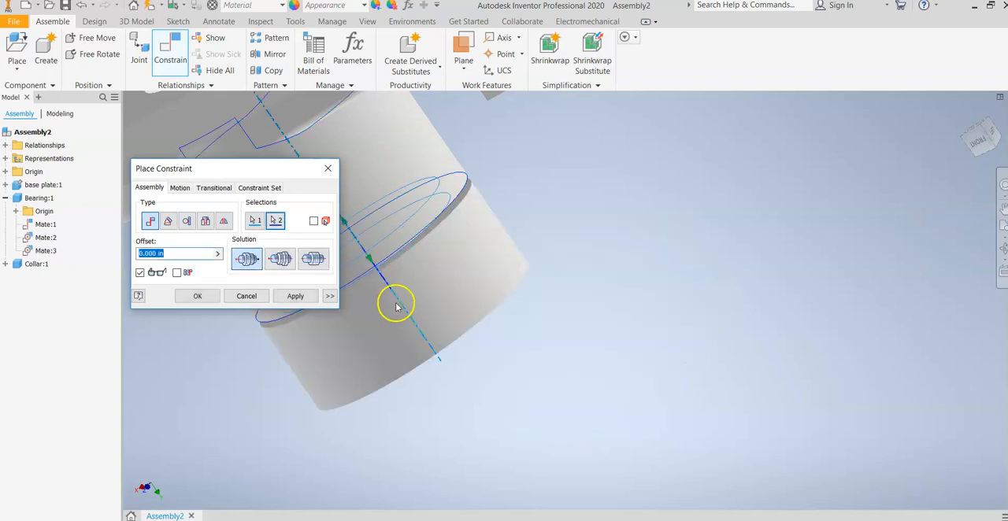
pyautogui.click(197, 296)
# Step: Slide the collar out along the shared axis so its stepped end is clear of the bearing
pyautogui.moveTo(445, 304); pyautogui.dragTo(522, 477)
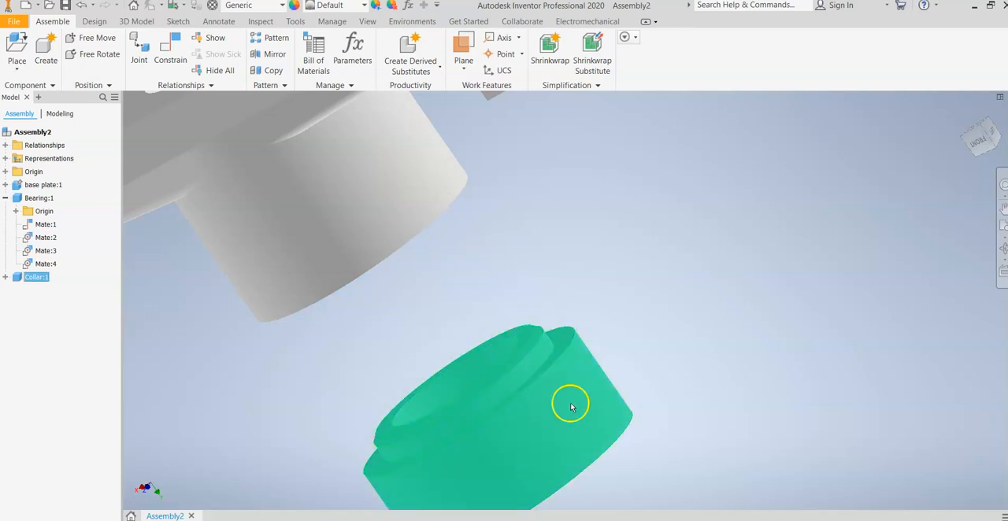
pyautogui.scroll(-3, 646, 306)
pyautogui.moveTo(692, 261); pyautogui.dragTo(809, 197, button='middle')
pyautogui.moveTo(715, 314); pyautogui.dragTo(465, 425)
pyautogui.scroll(4, 632, 218)
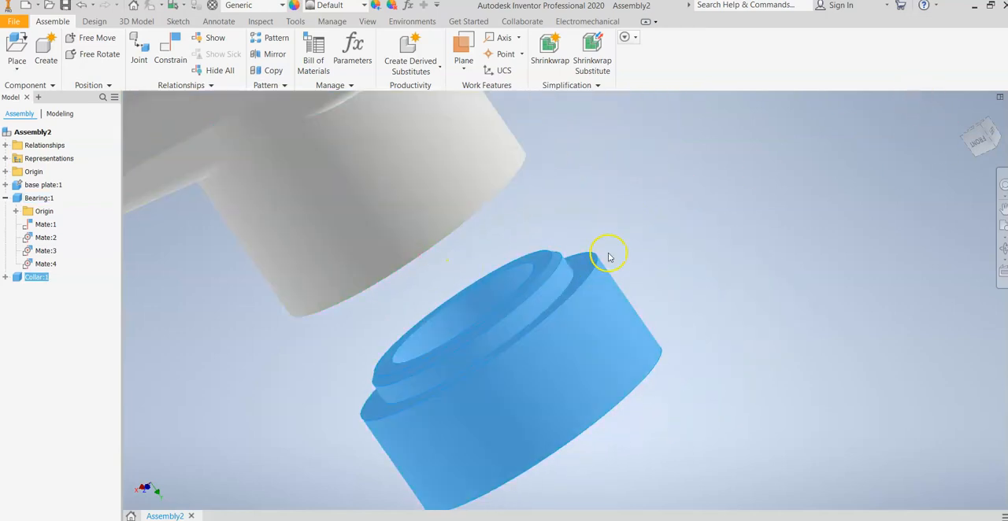
# Step: Mate the collar's ring-shaped shoulder face flush against the bearing's open end face with a 0.000 in offset
pyautogui.scroll(3, 589, 254)
pyautogui.scroll(2, 579, 265)
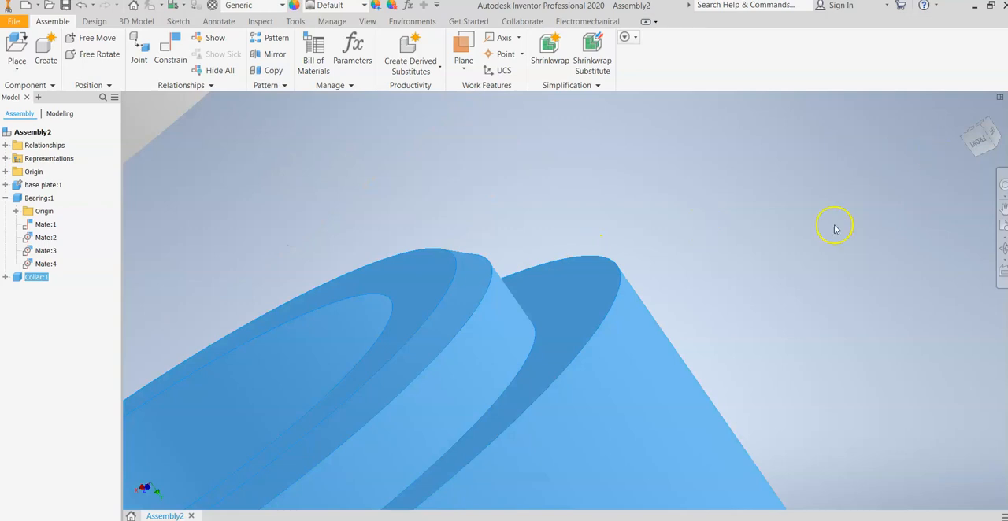
pyautogui.scroll(-6, 627, 310)
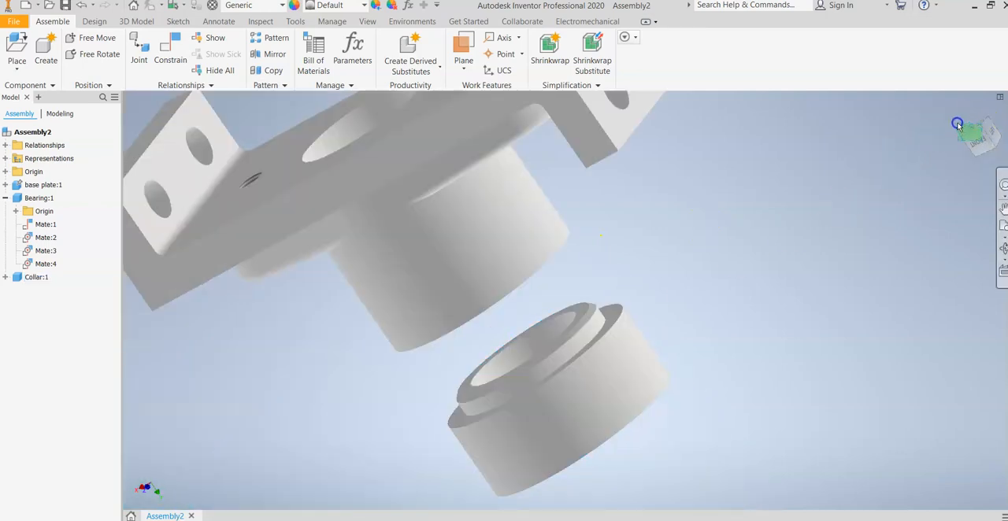
pyautogui.moveTo(981, 138)
pyautogui.mouseDown()
pyautogui.moveTo(960, 134)
pyautogui.moveTo(950, 110)
pyautogui.moveTo(949, 491)
pyautogui.moveTo(971, 495)
pyautogui.moveTo(994, 144)
pyautogui.moveTo(125, 192)
pyautogui.moveTo(126, 158)
pyautogui.moveTo(984, 135)
pyautogui.moveTo(134, 171)
pyautogui.moveTo(130, 149)
pyautogui.moveTo(144, 175)
pyautogui.moveTo(921, 144)
pyautogui.mouseUp()
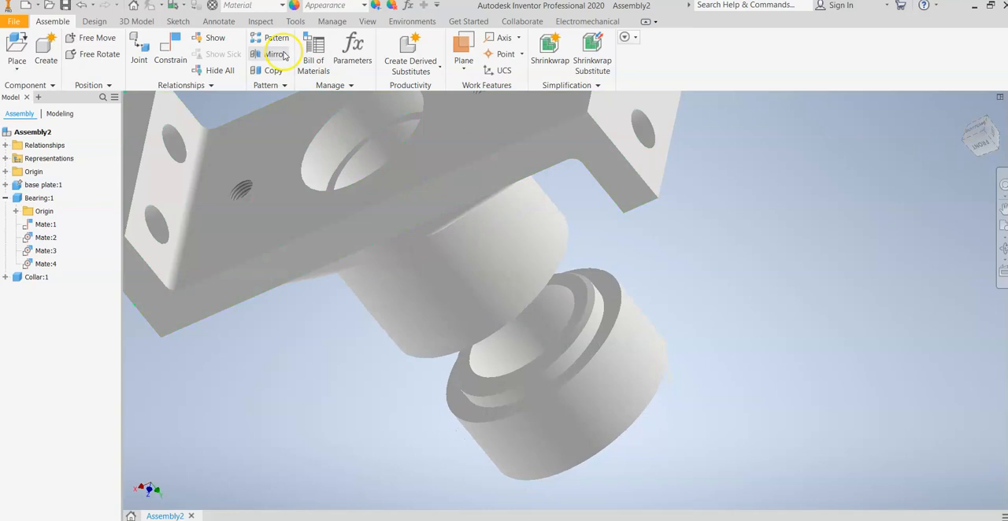
pyautogui.click(170, 51)
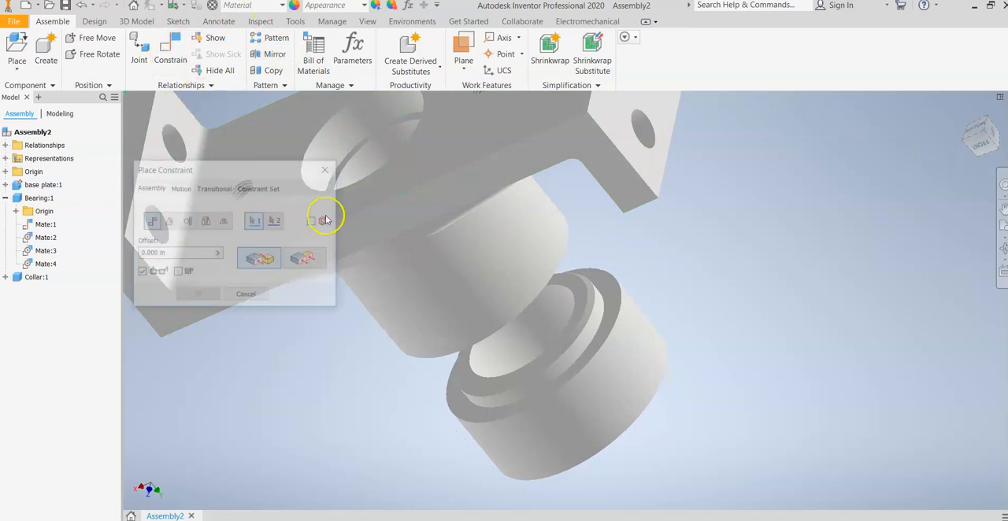
pyautogui.click(608, 289)
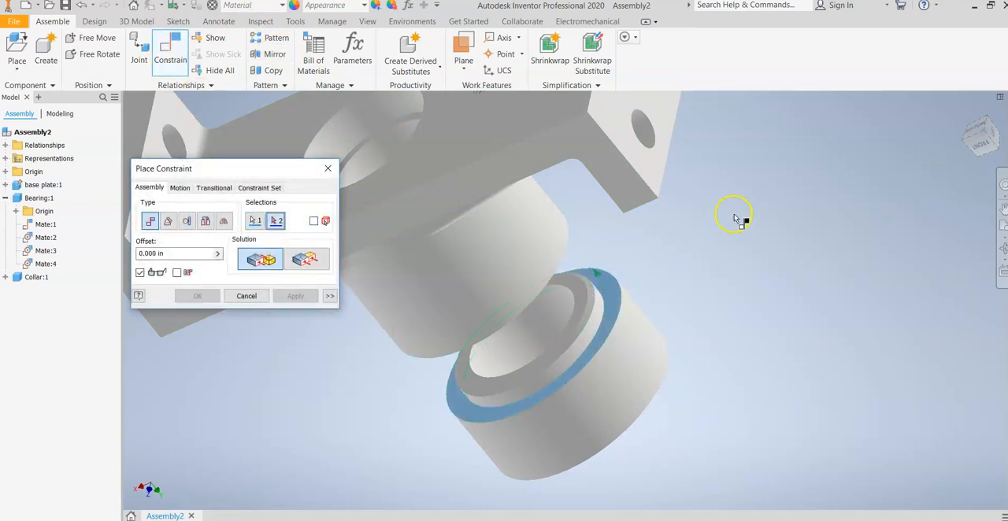
pyautogui.moveTo(977, 146)
pyautogui.mouseDown()
pyautogui.moveTo(931, 487)
pyautogui.moveTo(929, 473)
pyautogui.mouseUp()
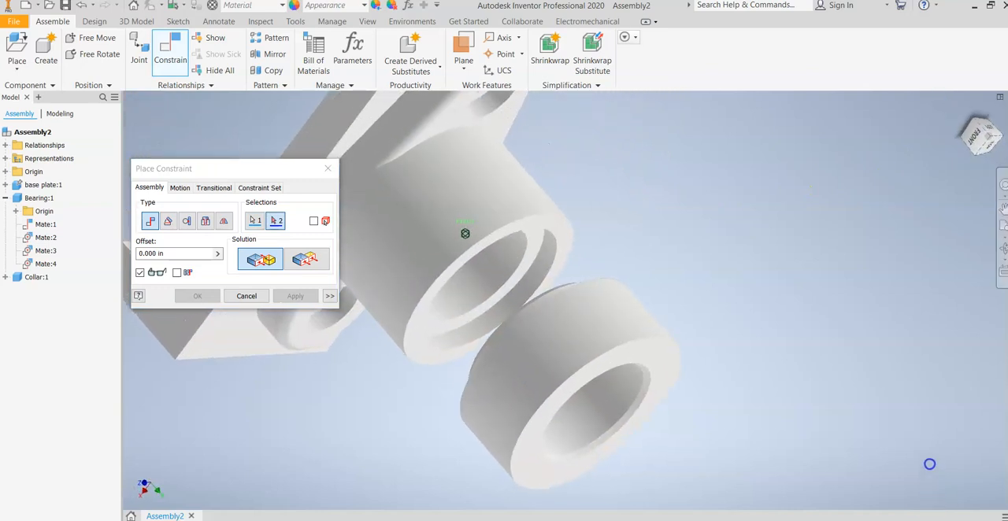
pyautogui.scroll(3, 629, 267)
pyautogui.scroll(3, 551, 260)
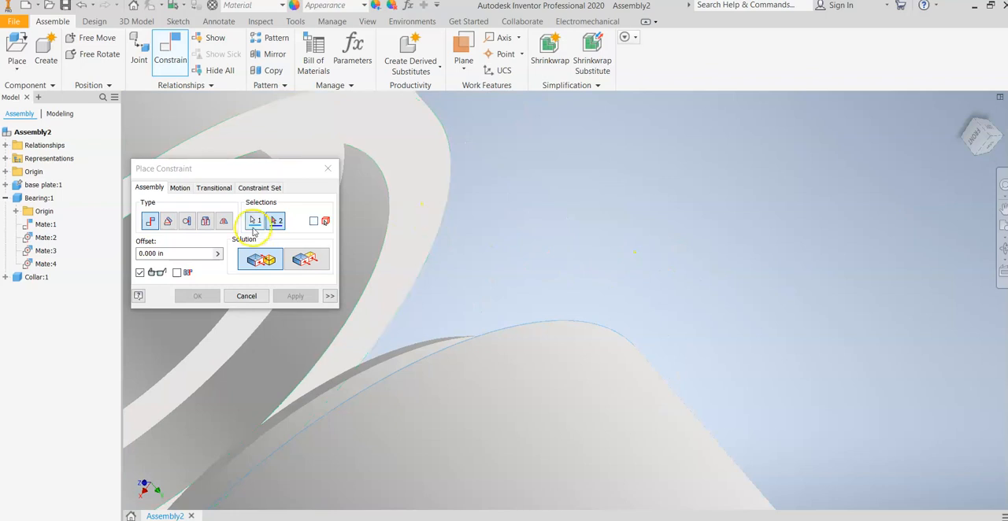
pyautogui.click(276, 221)
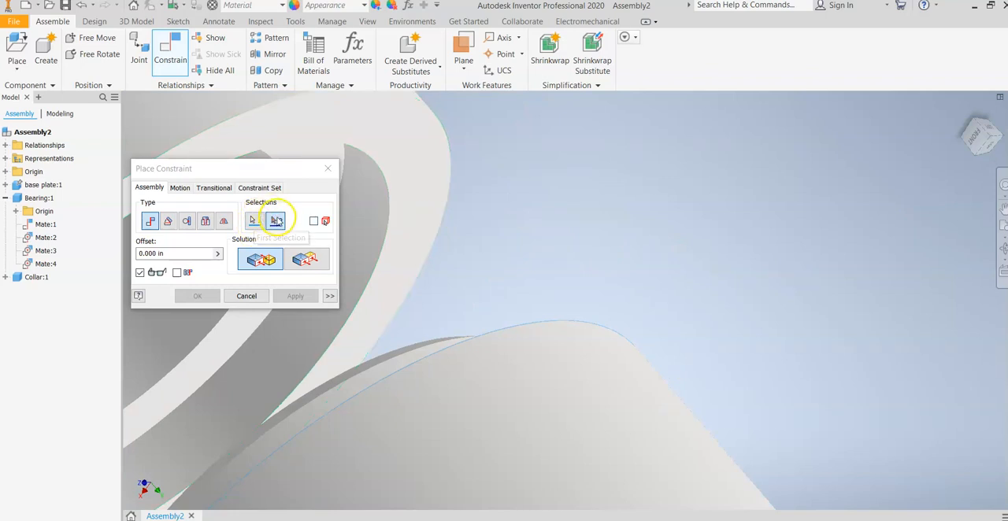
pyautogui.click(394, 187)
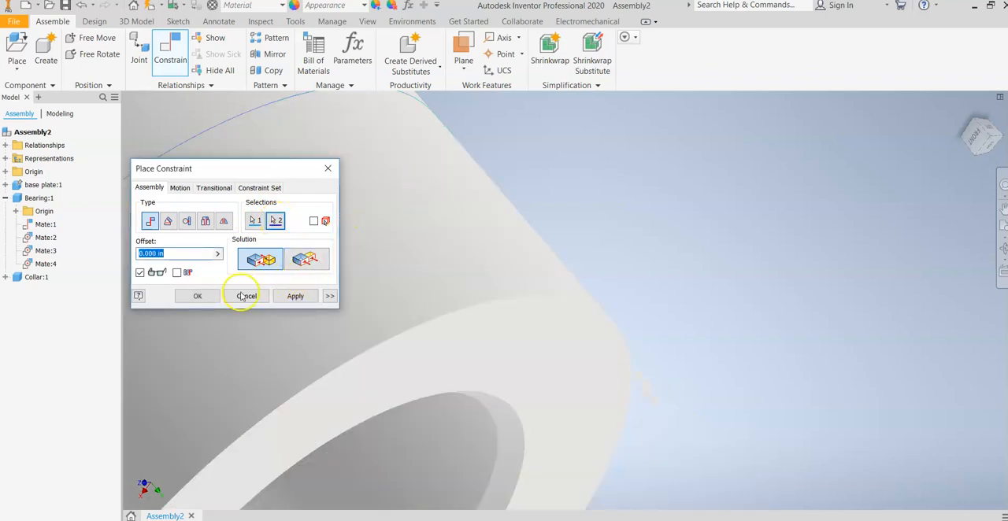
pyautogui.click(294, 296)
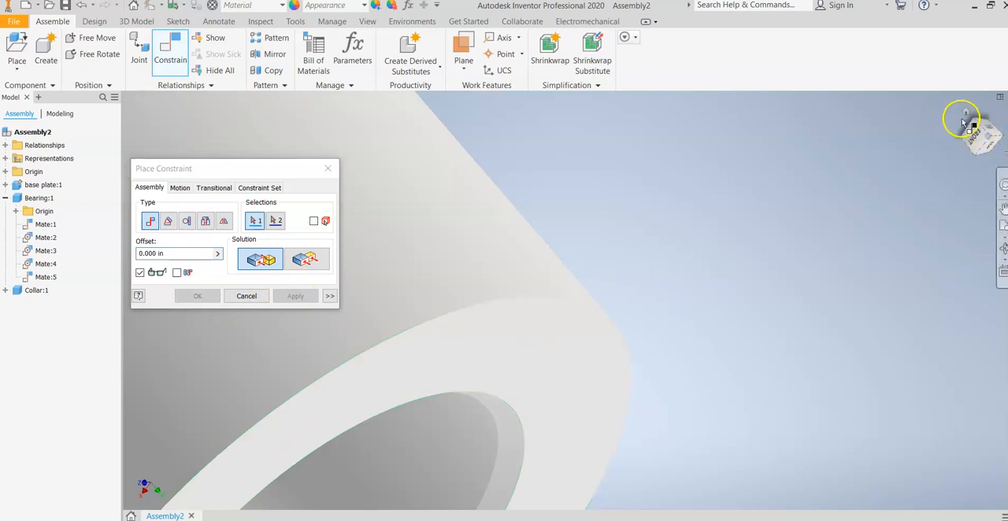
# Step: Select the center axes of the bearing and the collar for another mate with a 0.000 in offset
pyautogui.click(965, 112)
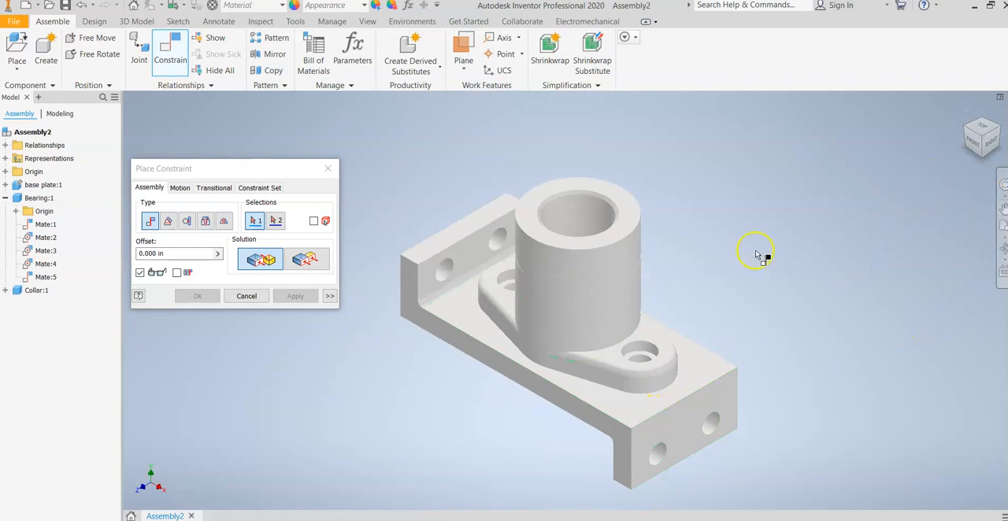
pyautogui.click(570, 319)
pyautogui.click(614, 253)
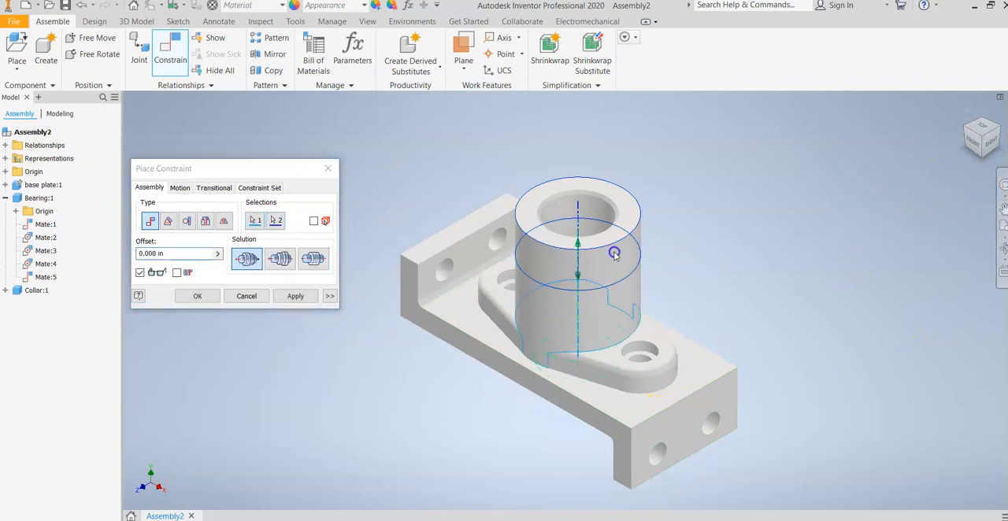